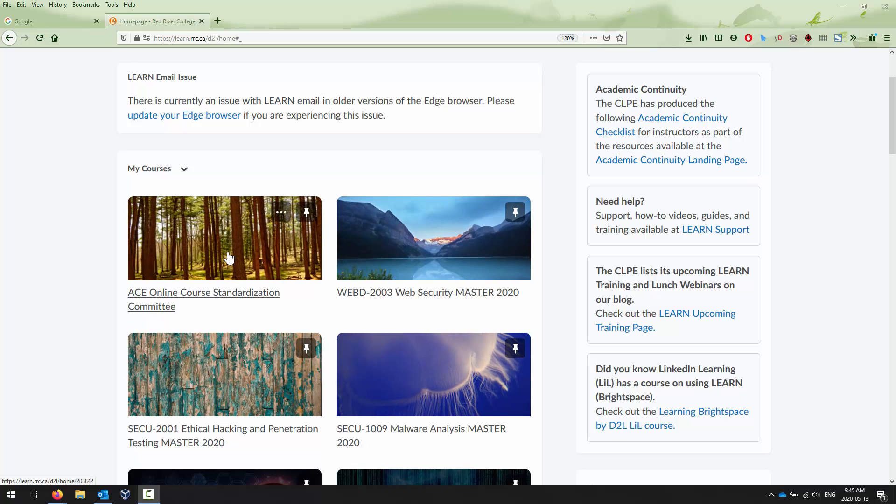
# Open the WEBD-2003 Web Security MASTER 2020 course and go to its Calendar from Course Content.
pyautogui.click(407, 294)
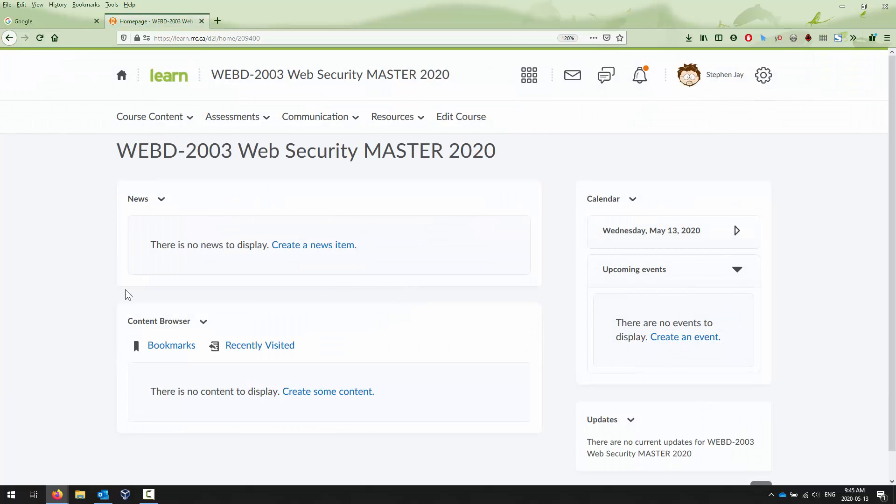
pyautogui.scroll(-1, 136, 260)
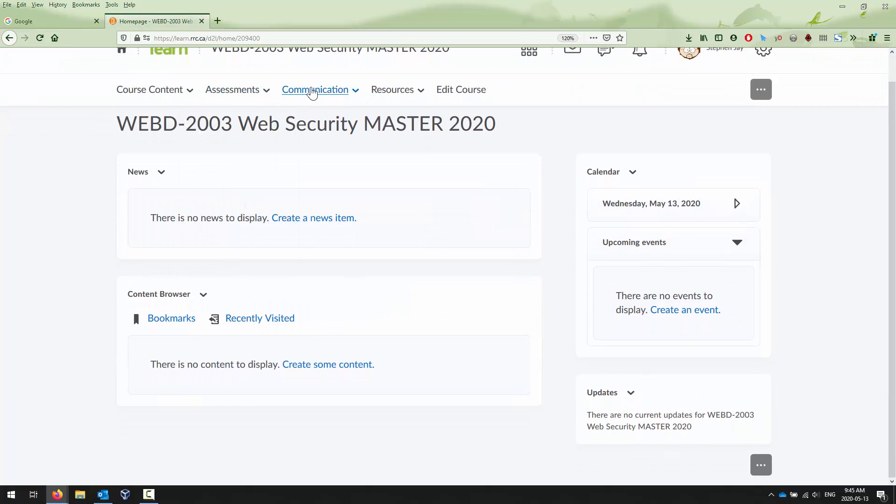
pyautogui.moveTo(164, 98)
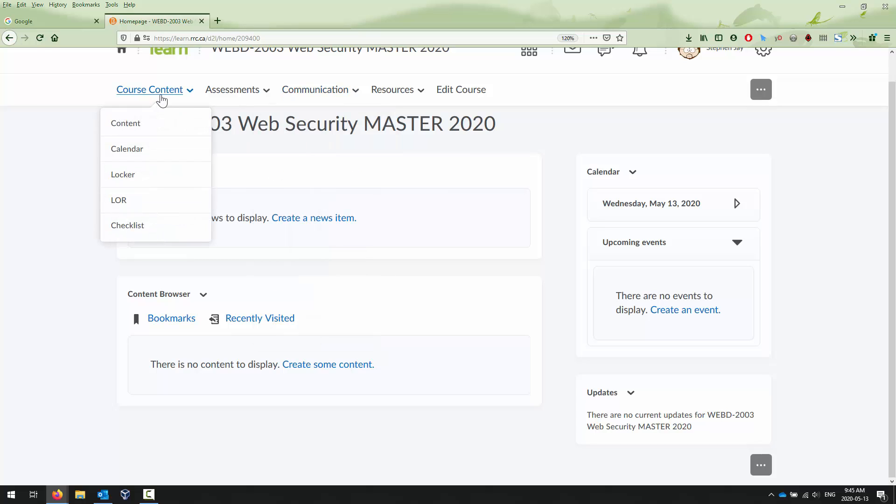
pyautogui.click(121, 152)
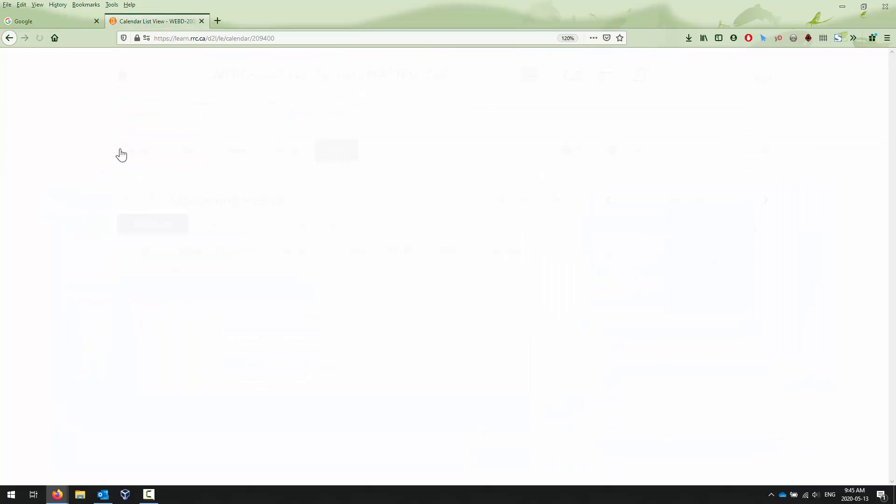
# Open the course's Content page, and return to the LEARN homepage.
pyautogui.moveTo(170, 122)
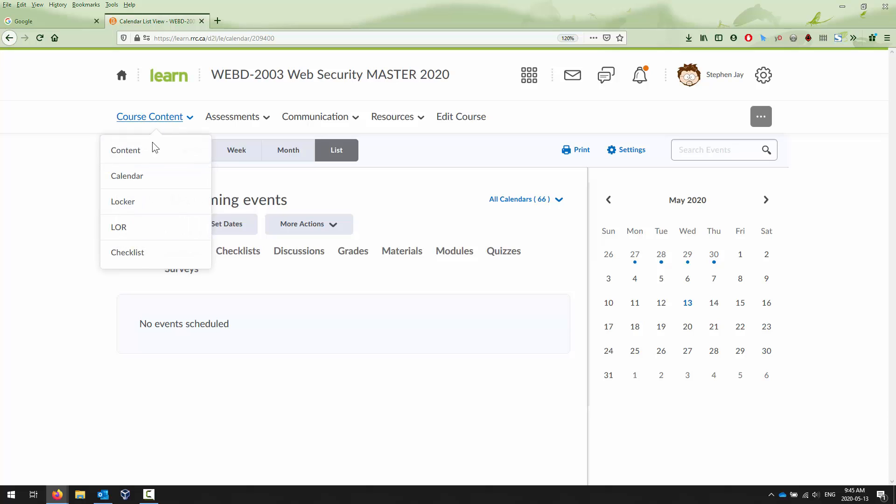
pyautogui.click(137, 158)
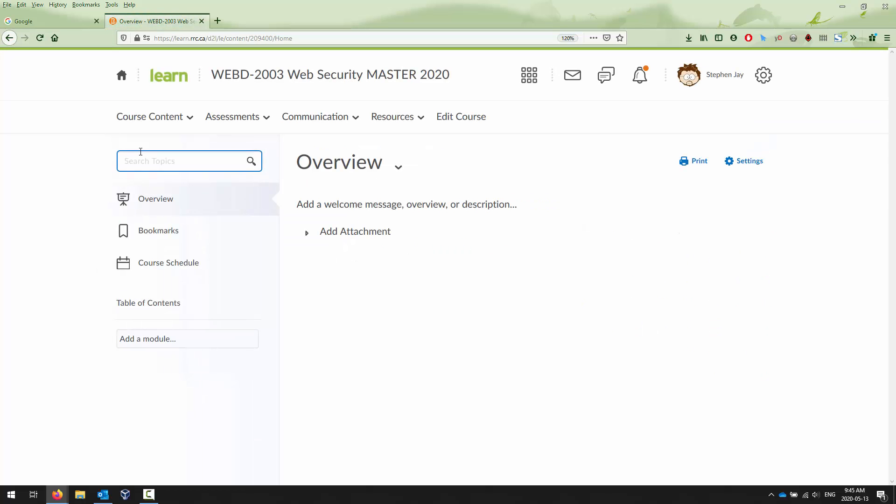
pyautogui.click(121, 77)
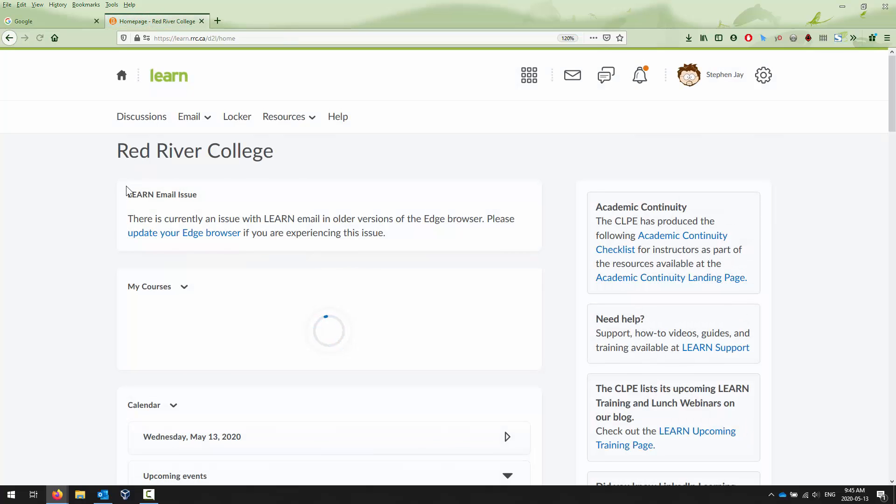
pyautogui.scroll(-5, 110, 228)
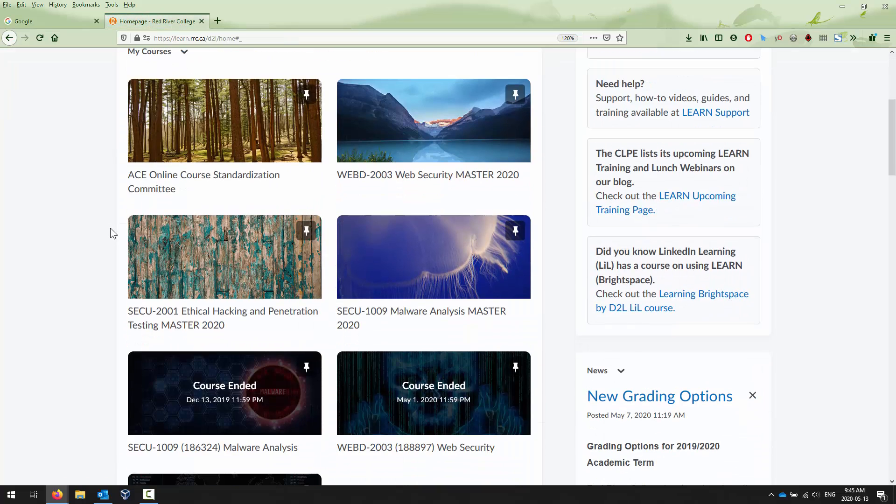
pyautogui.click(471, 400)
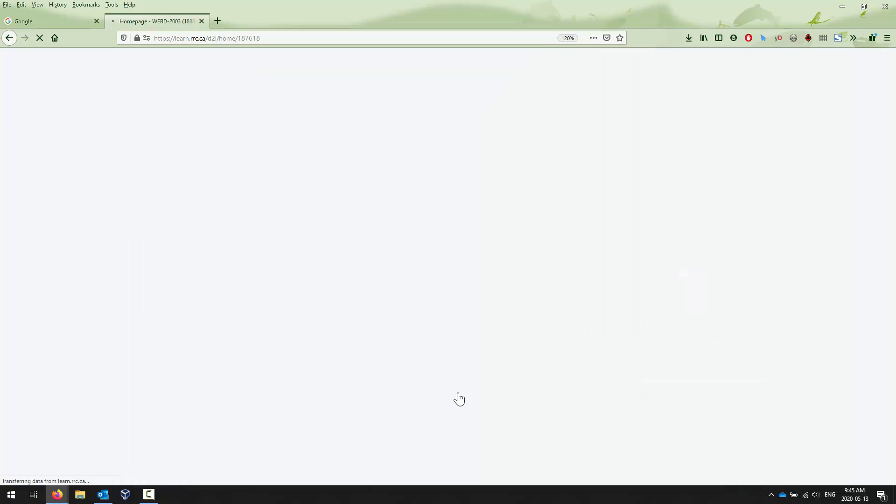
pyautogui.scroll(-4, 437, 375)
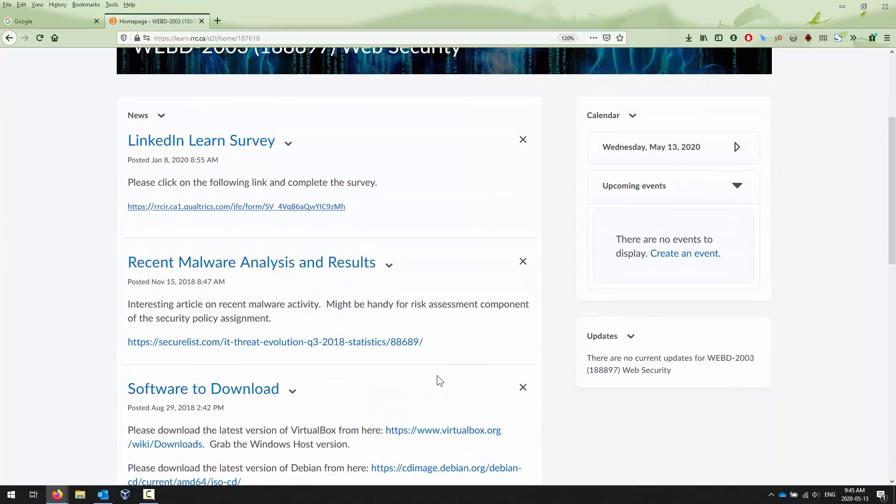
pyautogui.scroll(4, 437, 375)
pyautogui.click(150, 117)
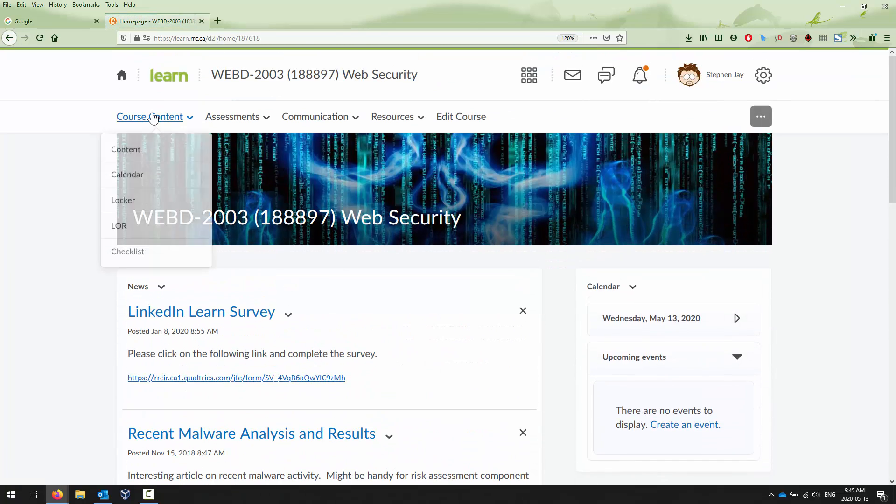
pyautogui.click(135, 165)
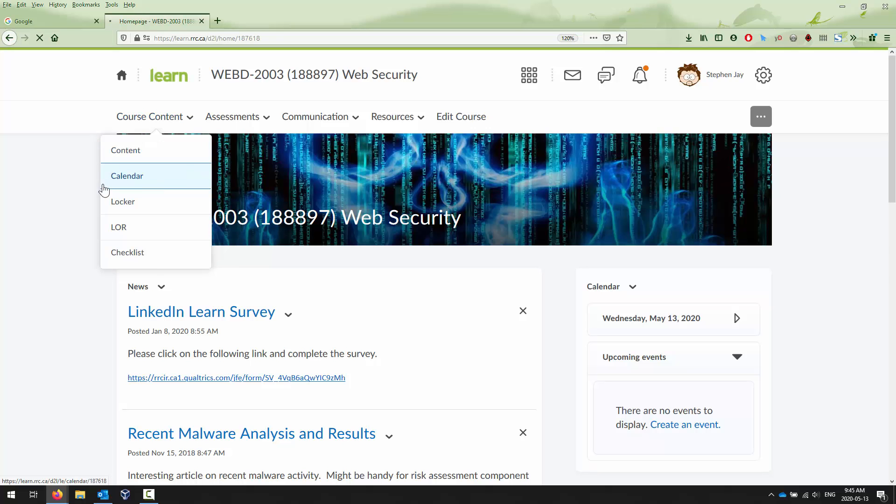
# Browse the Secure Data Storage content list, and return to the LEARN homepage.
pyautogui.scroll(-5, 89, 195)
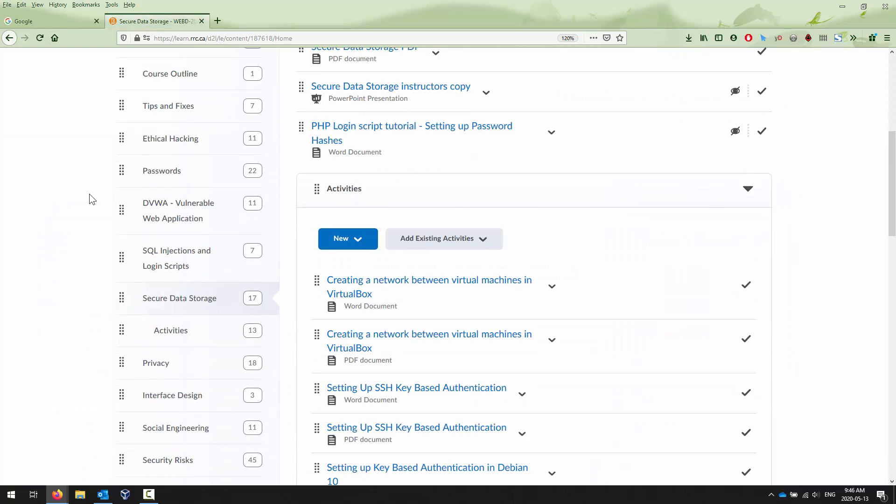
pyautogui.scroll(6, 88, 200)
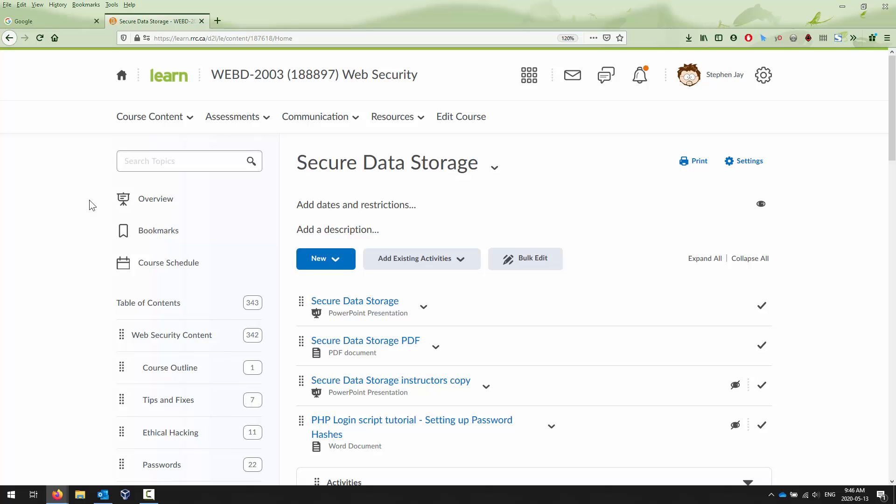
pyautogui.click(121, 76)
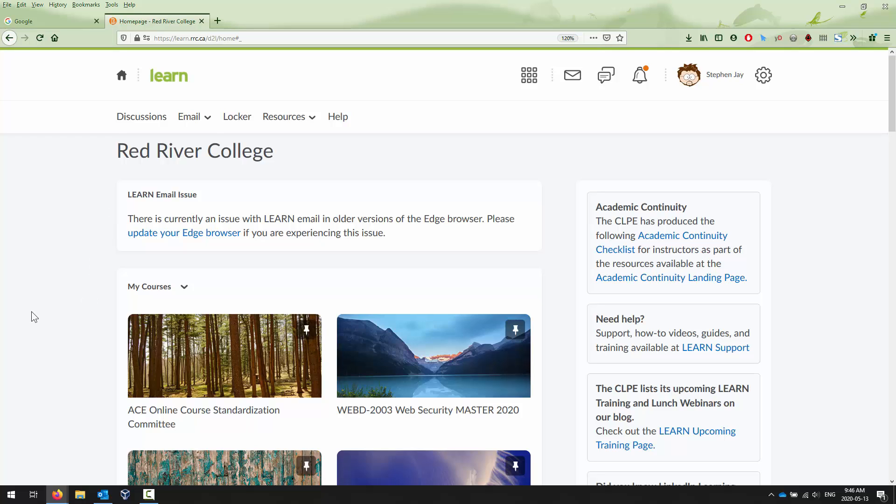
# Open the ACE Online Course Standardization Committee course and highlight its course ID 203842 in the address bar.
pyautogui.click(194, 362)
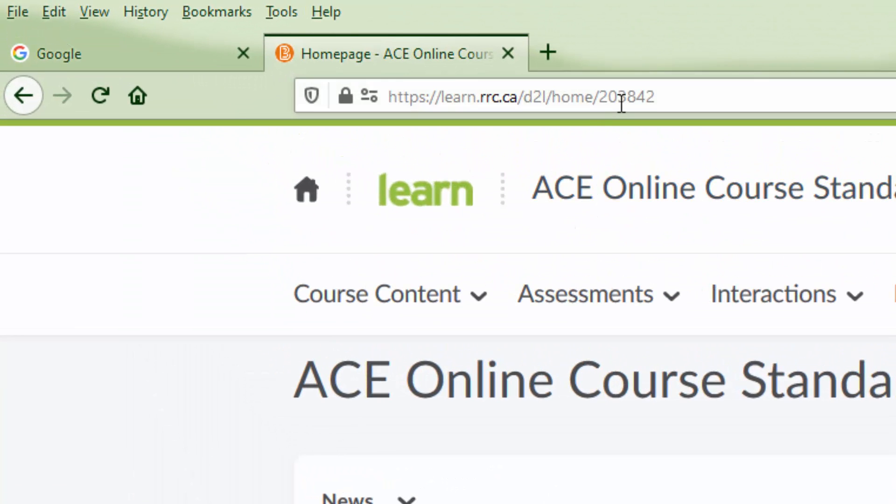
pyautogui.doubleClick(624, 97)
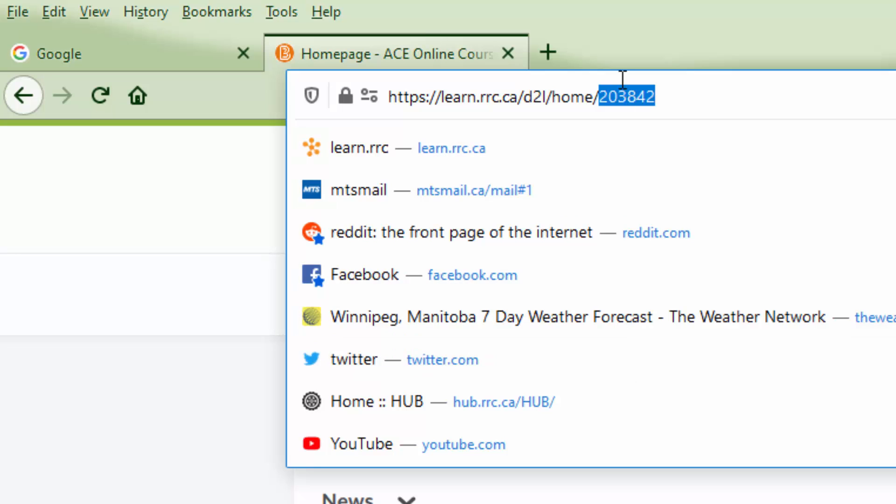
pyautogui.rightClick(624, 96)
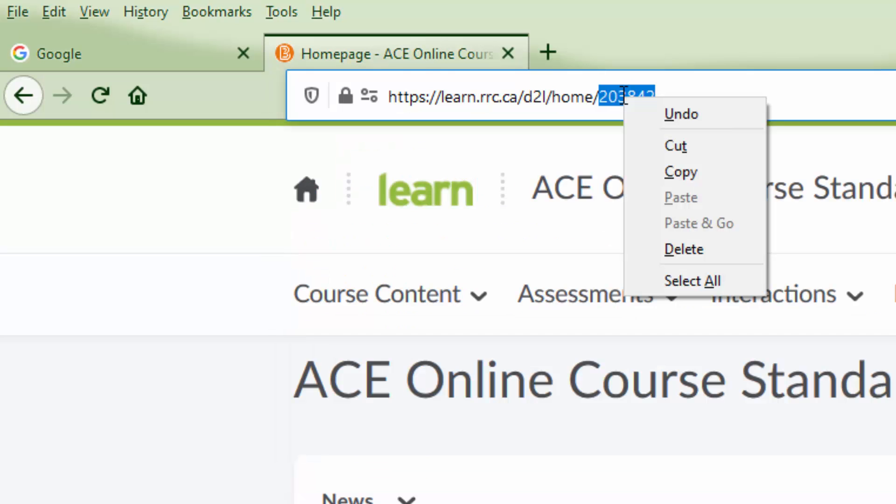
pyautogui.click(787, 90)
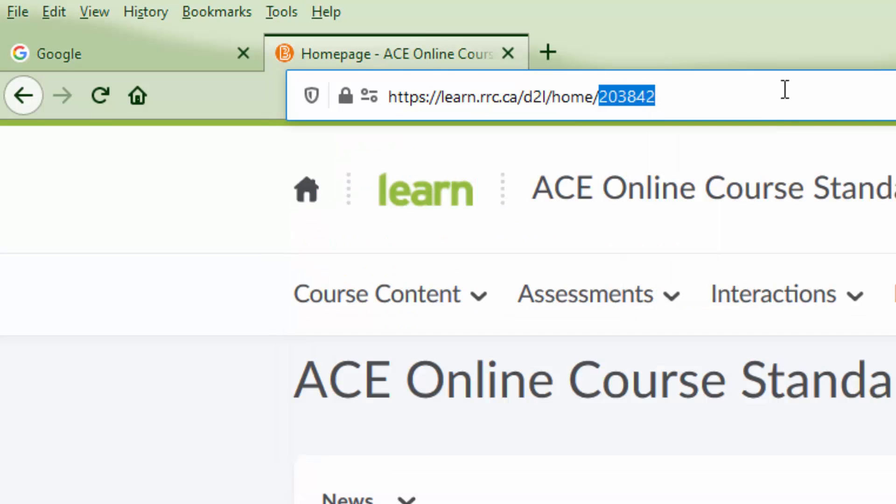
pyautogui.doubleClick(624, 99)
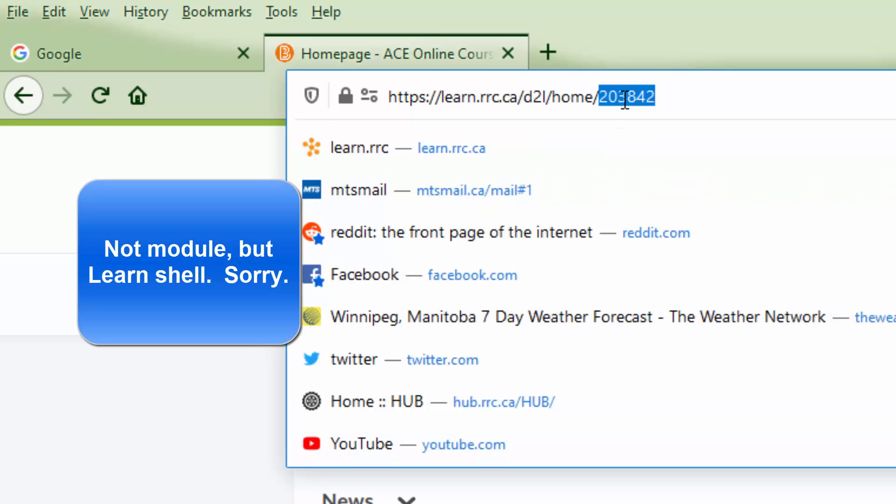
pyautogui.click(135, 415)
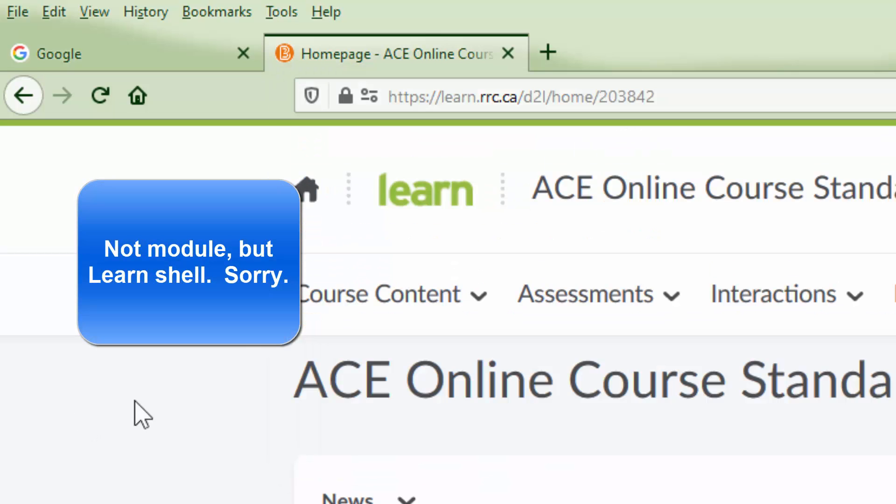
# Open the course's Dropbox folders and highlight the ou course ID 203842 in the address bar.
pyautogui.click(588, 301)
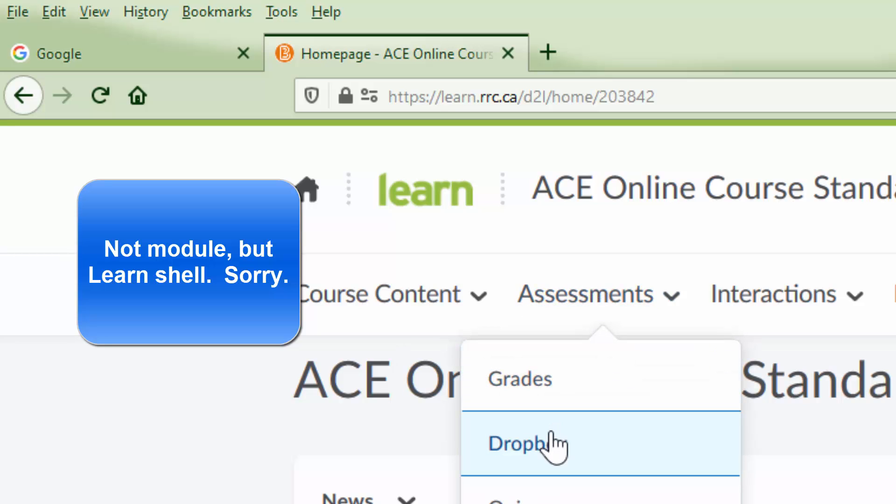
pyautogui.click(553, 449)
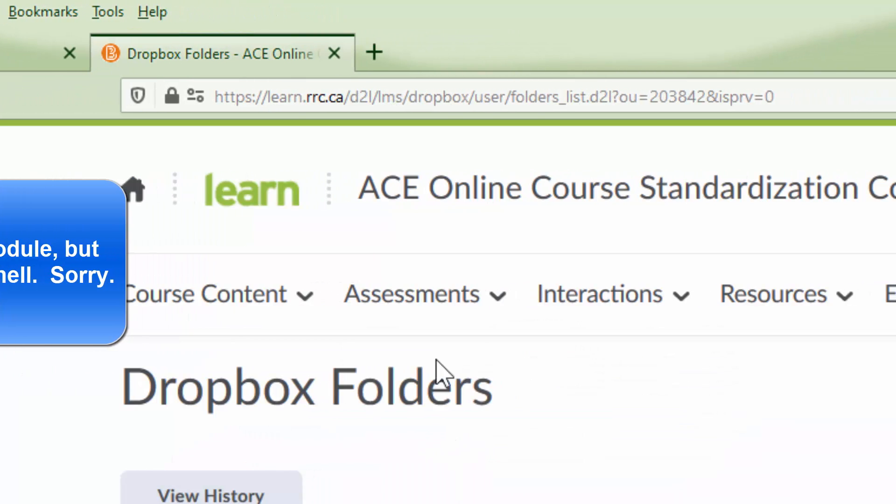
pyautogui.click(650, 95)
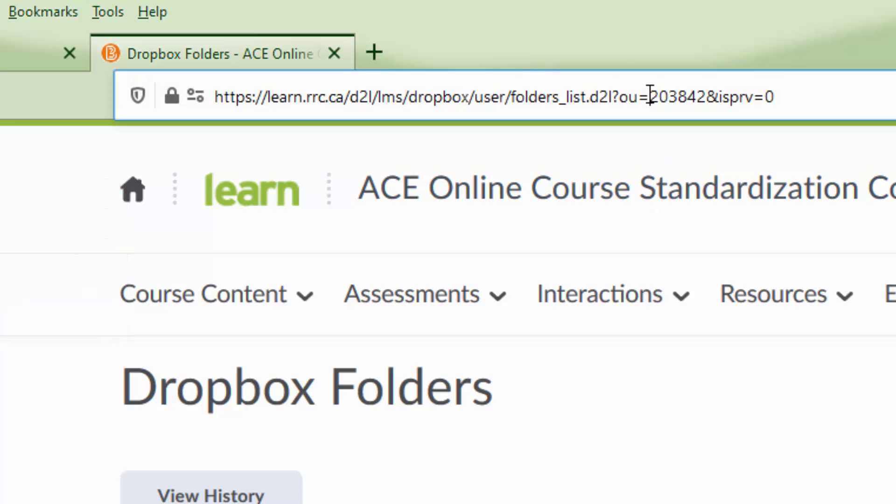
pyautogui.moveTo(650, 96); pyautogui.dragTo(706, 96)
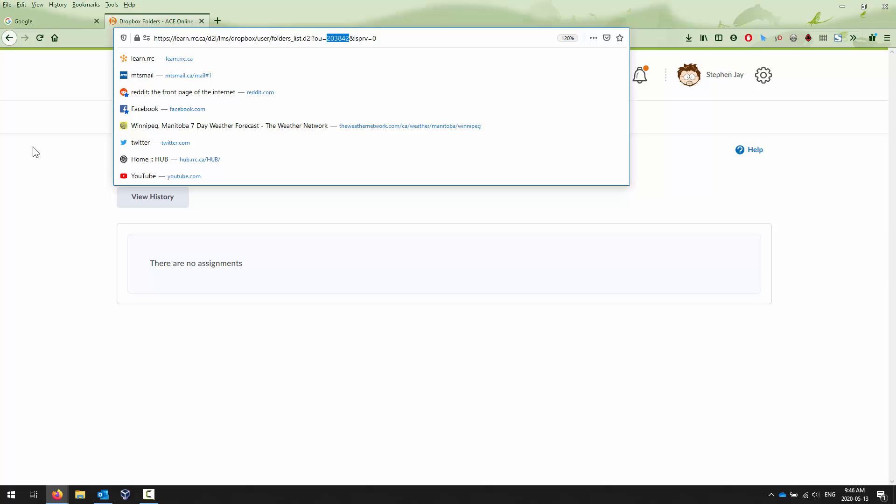
pyautogui.click(34, 146)
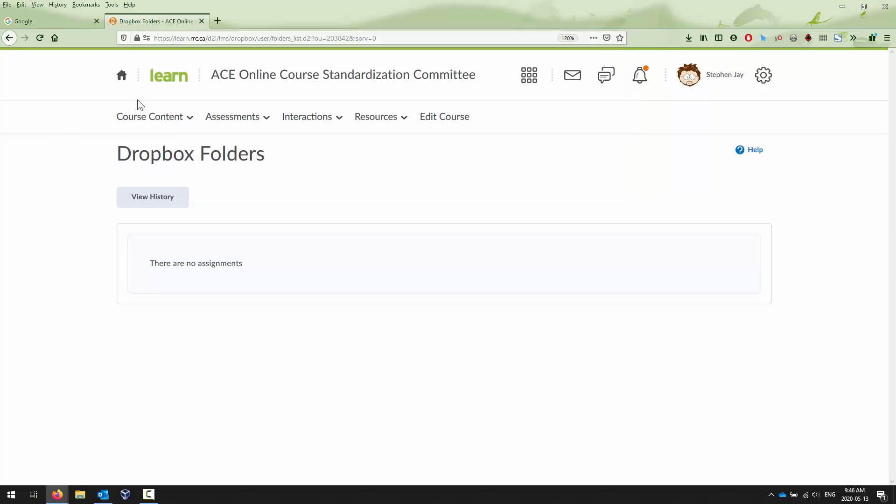
# Return home, reopen the ACE Online Course Standardization Committee course, and highlight its ID in the URL.
pyautogui.click(122, 76)
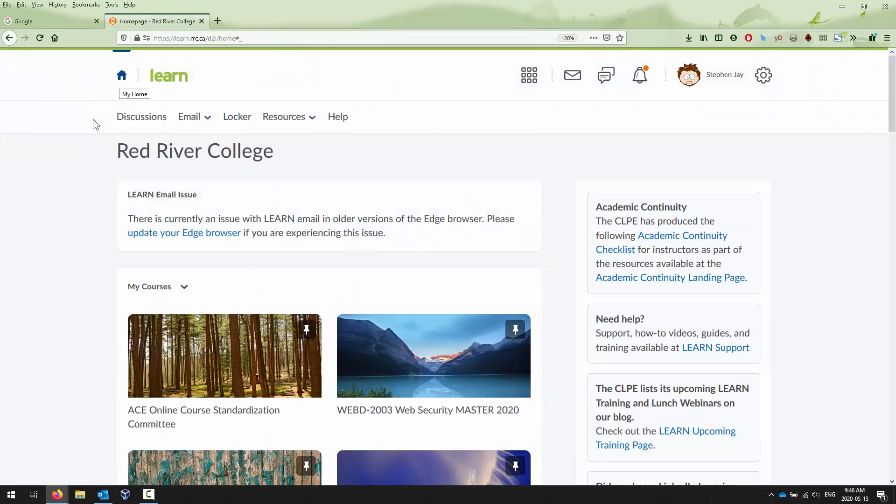
pyautogui.click(215, 392)
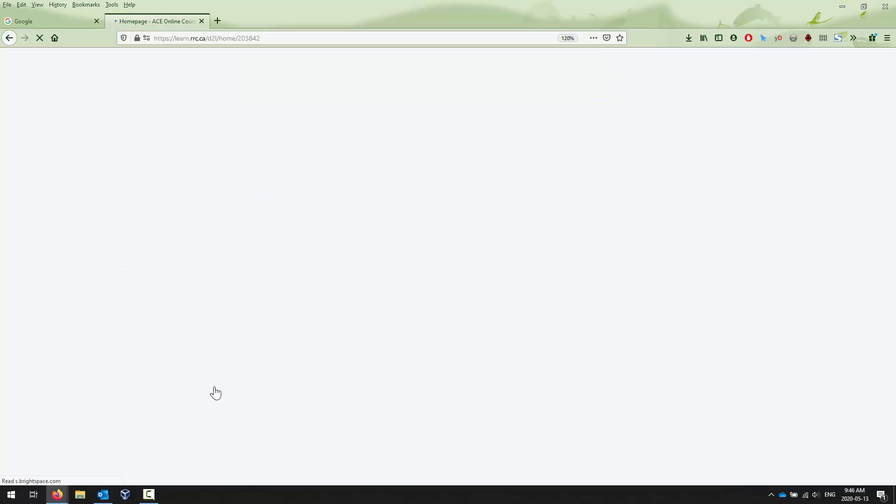
pyautogui.doubleClick(245, 38)
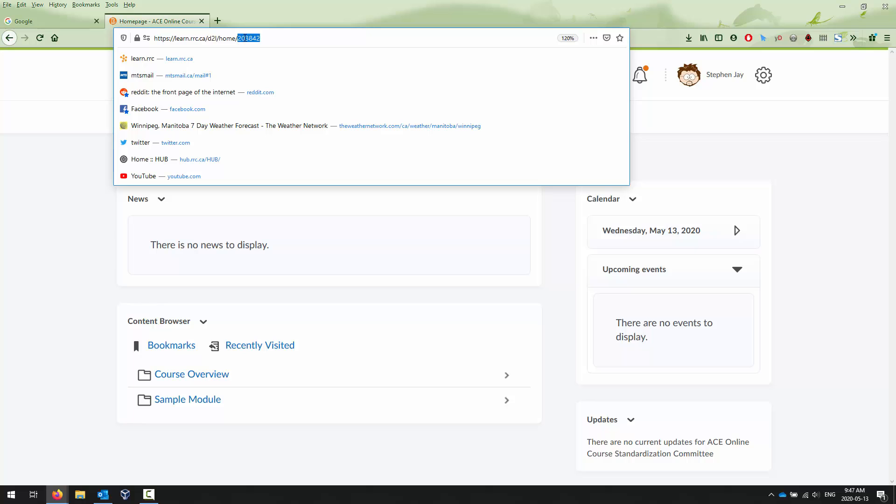
pyautogui.click(70, 196)
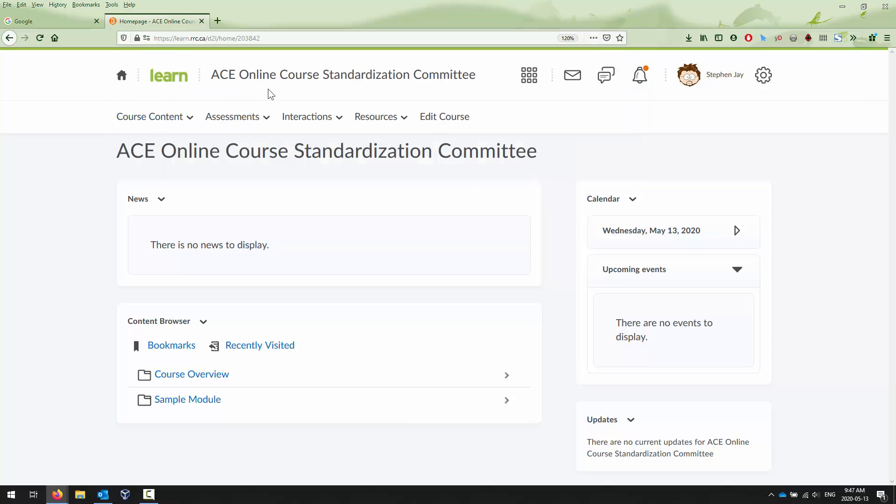
# Open WEBD-2003 Web Security MASTER 2020 in a new tab from the course selector.
pyautogui.click(537, 78)
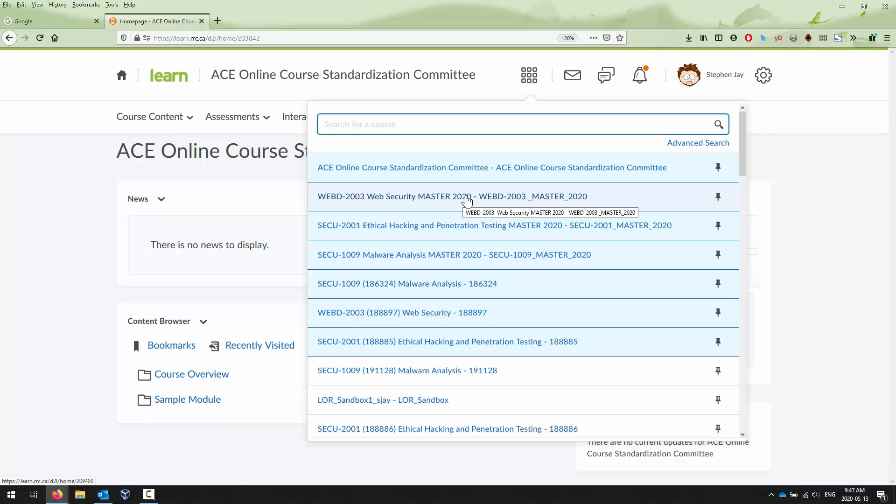
pyautogui.rightClick(496, 200)
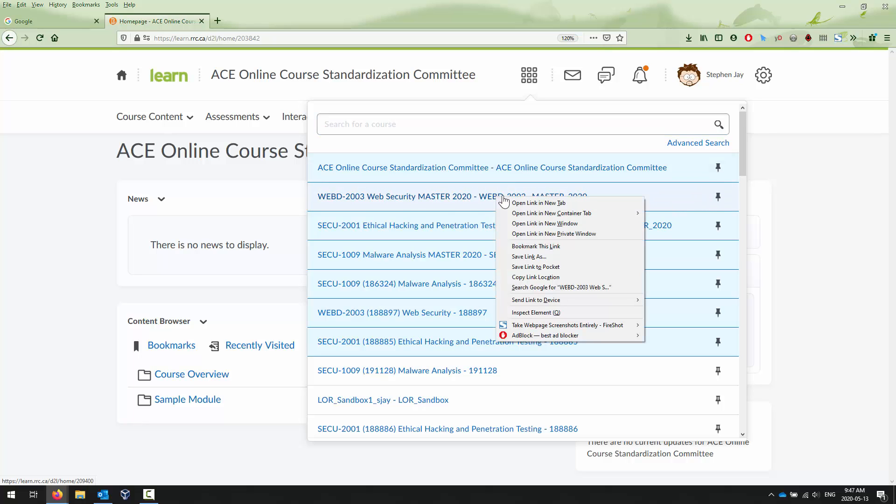
pyautogui.click(517, 200)
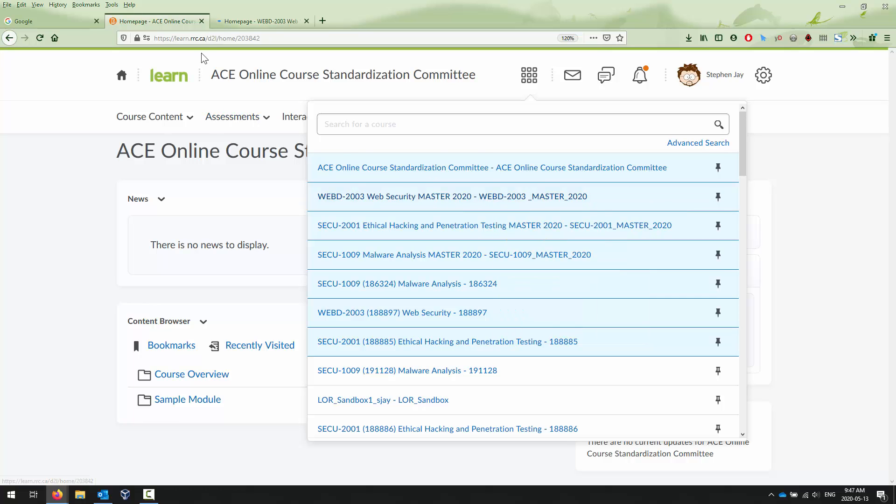
# Switch to the new tab and back to the ACE course tab, closing the course selector.
pyautogui.click(243, 20)
pyautogui.click(158, 21)
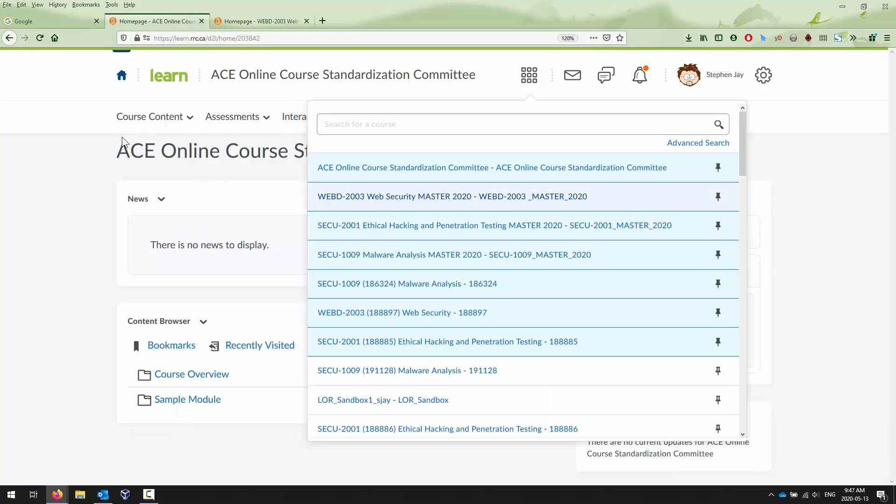
pyautogui.click(35, 157)
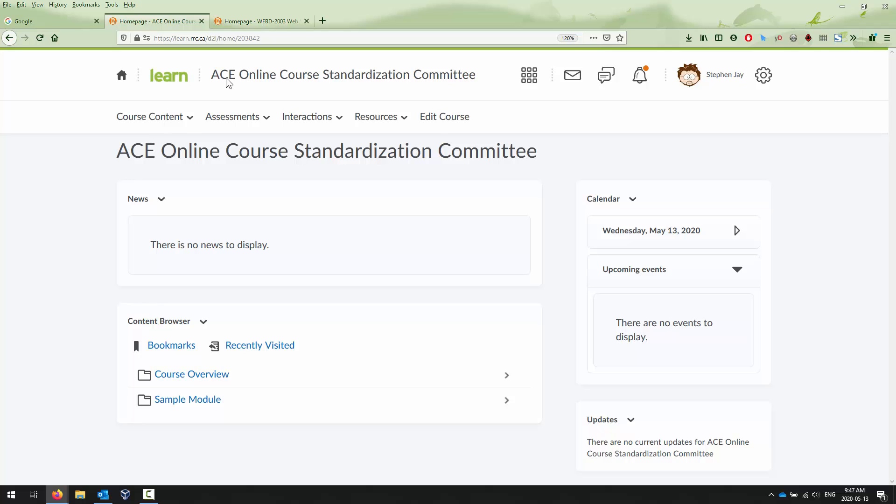
# Copy the ACE Online Course Standardization Committee course ID 203842 from the address bar.
pyautogui.click(266, 22)
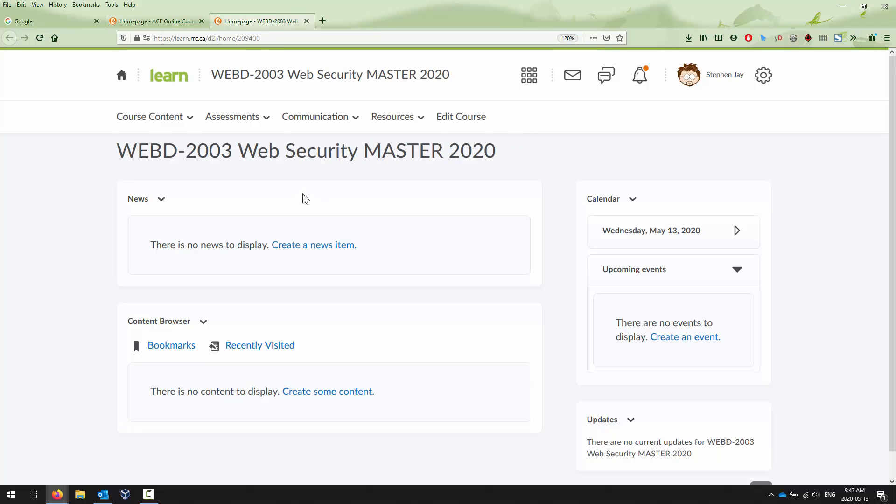
pyautogui.click(158, 18)
pyautogui.doubleClick(249, 44)
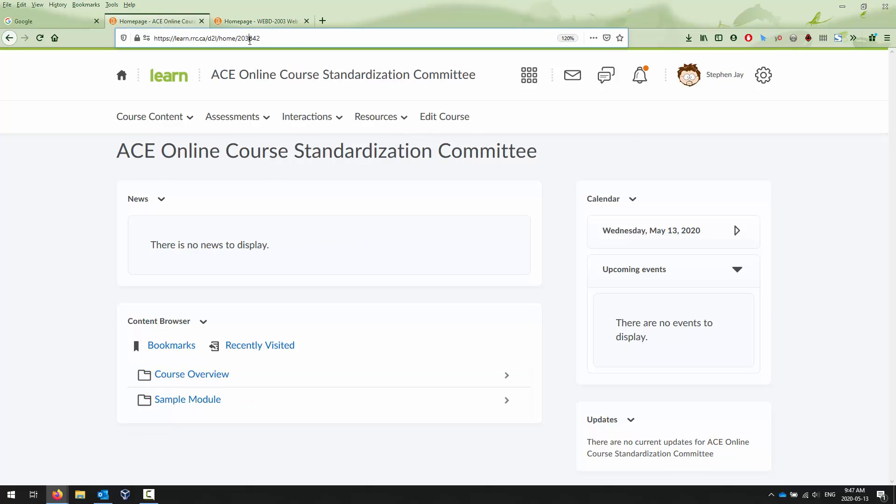
pyautogui.rightClick(249, 42)
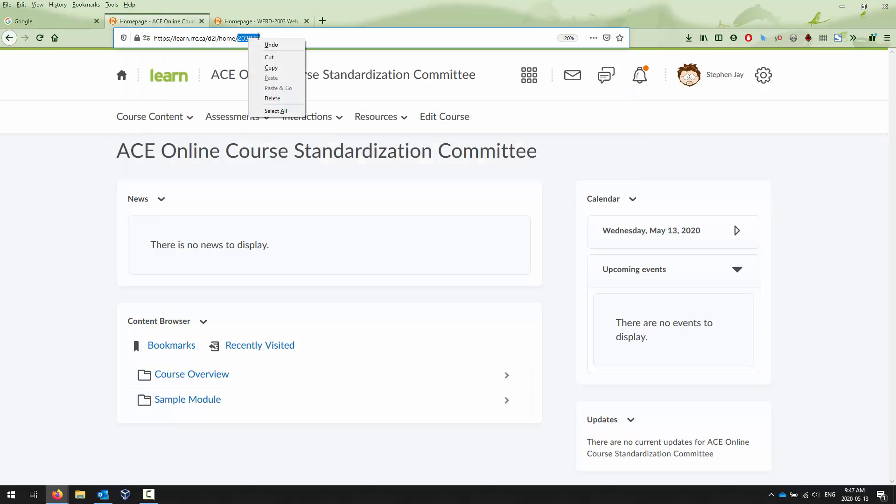
pyautogui.click(279, 68)
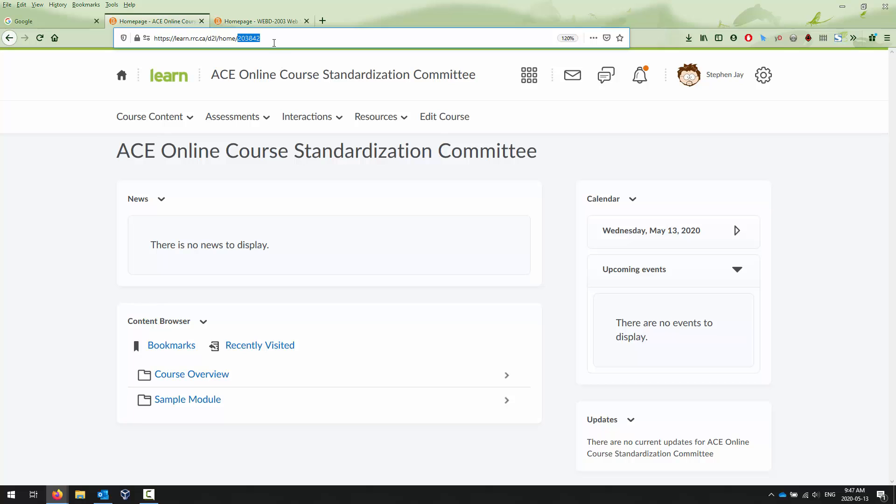
# Open the Import/Export/Copy Components tool from the WEBD-2003 Web Security MASTER 2020 course administration.
pyautogui.click(264, 24)
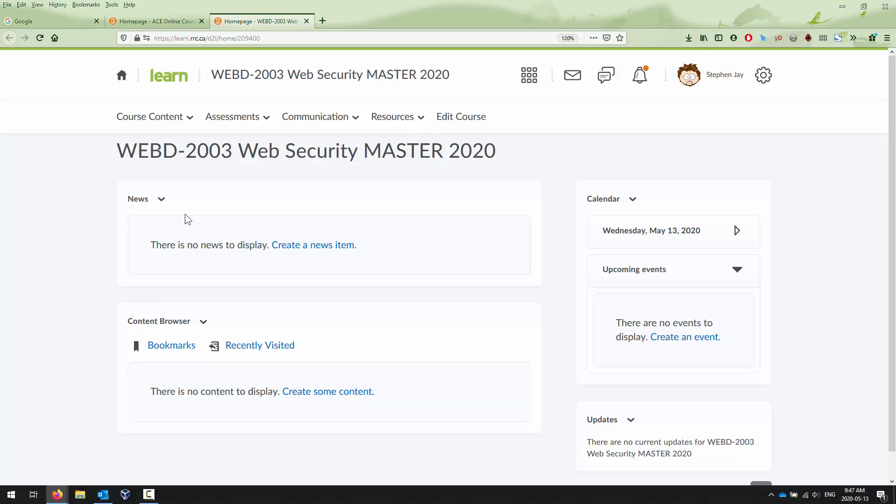
pyautogui.click(479, 121)
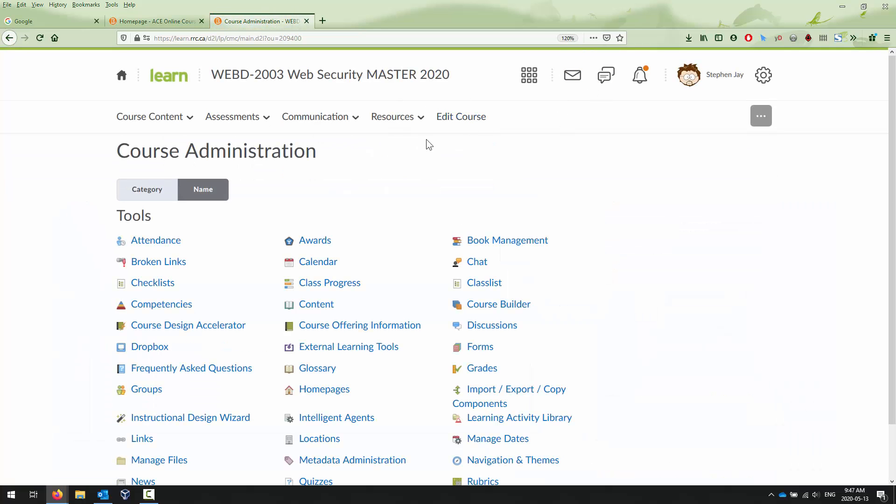
pyautogui.scroll(-2, 642, 214)
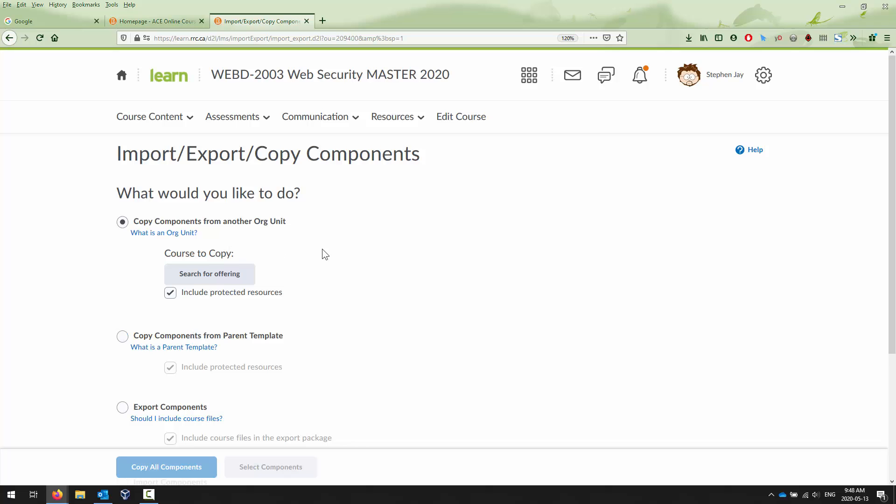
pyautogui.scroll(-4, 327, 252)
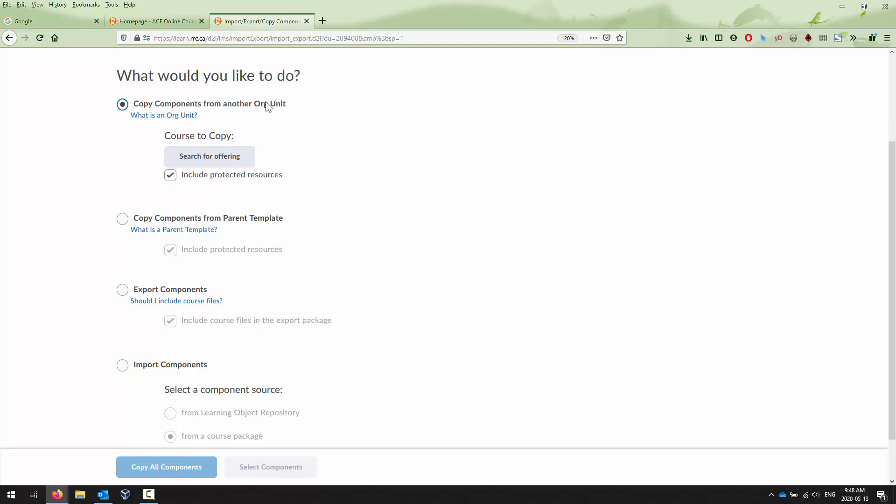
pyautogui.scroll(-2, 274, 106)
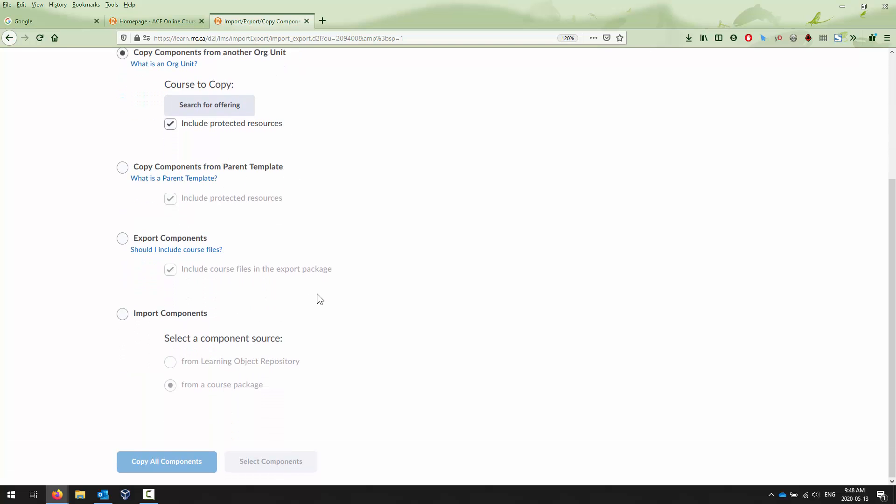
pyautogui.scroll(6, 317, 295)
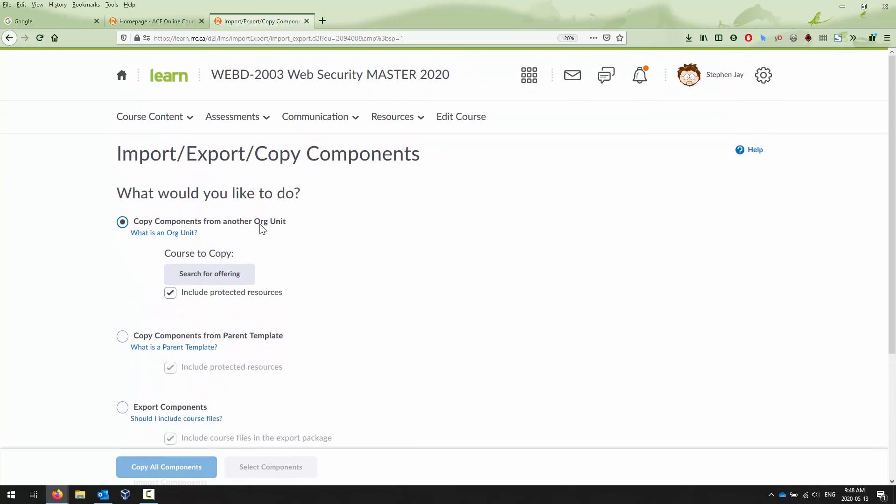
# Search offerings for 203842, add ACE Online Course Standardization Committee as the course to copy, and copy all components.
pyautogui.click(216, 278)
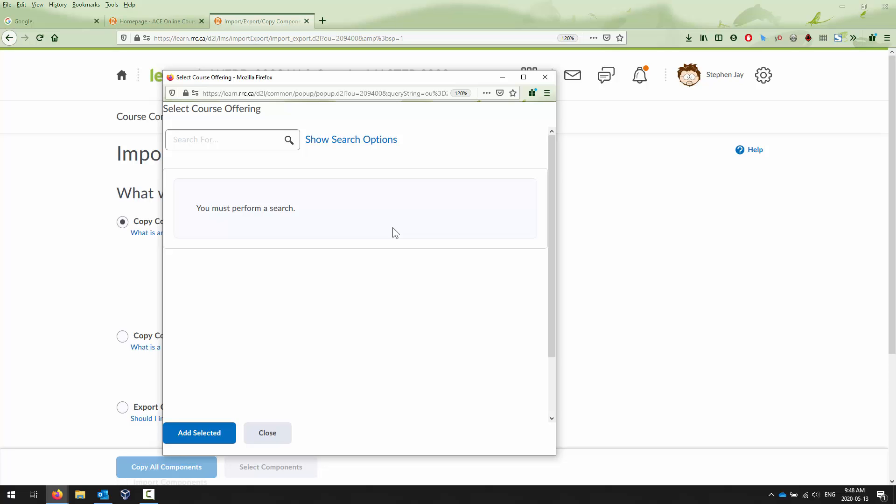
pyautogui.click(225, 140)
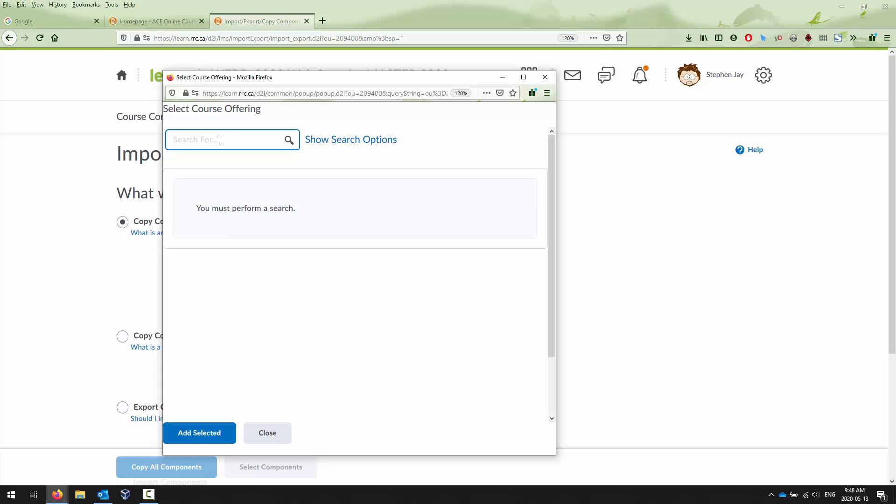
pyautogui.rightClick(220, 140)
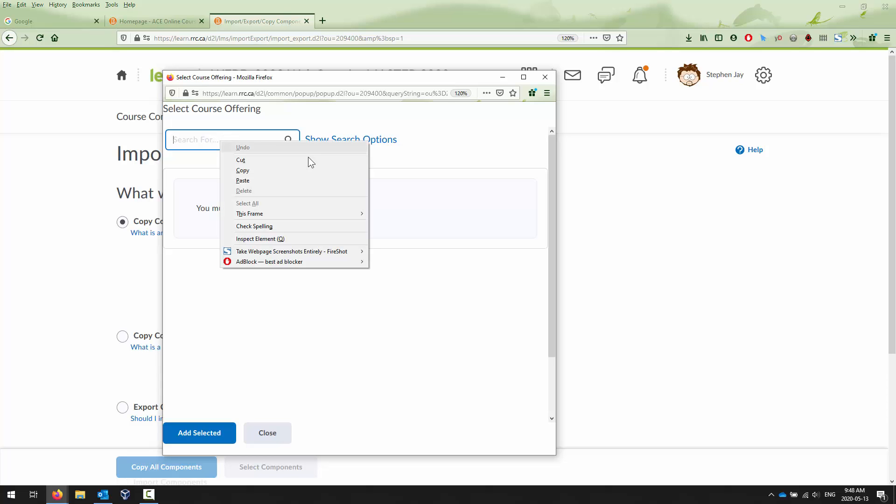
pyautogui.click(293, 181)
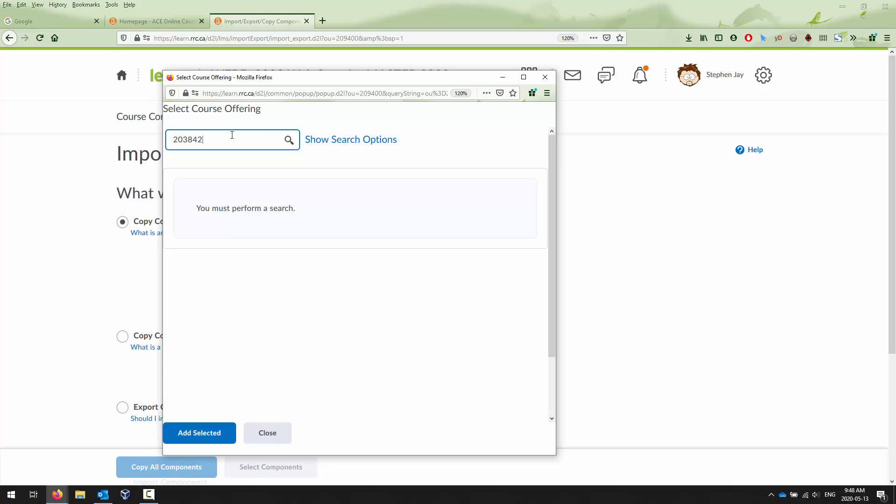
pyautogui.click(289, 140)
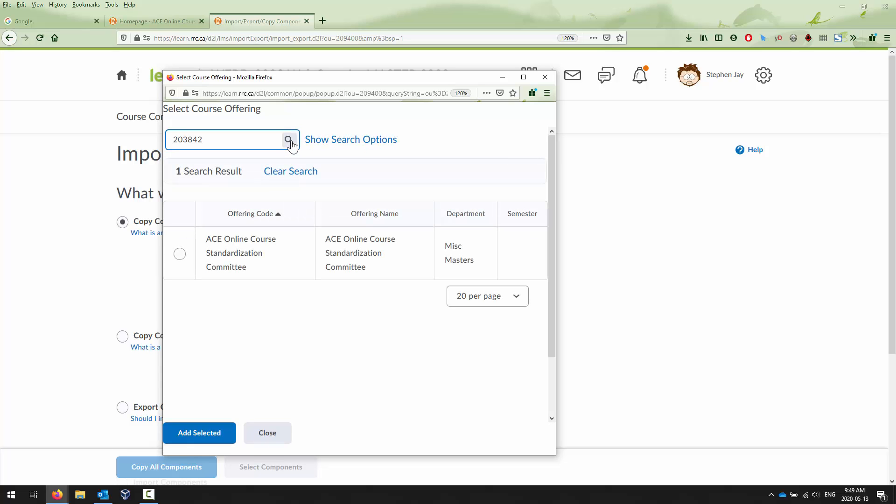
pyautogui.click(179, 254)
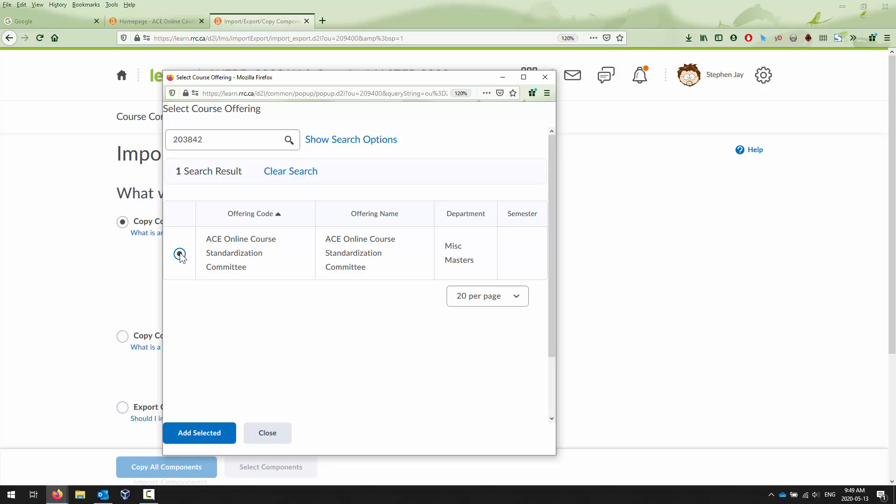
pyautogui.click(201, 435)
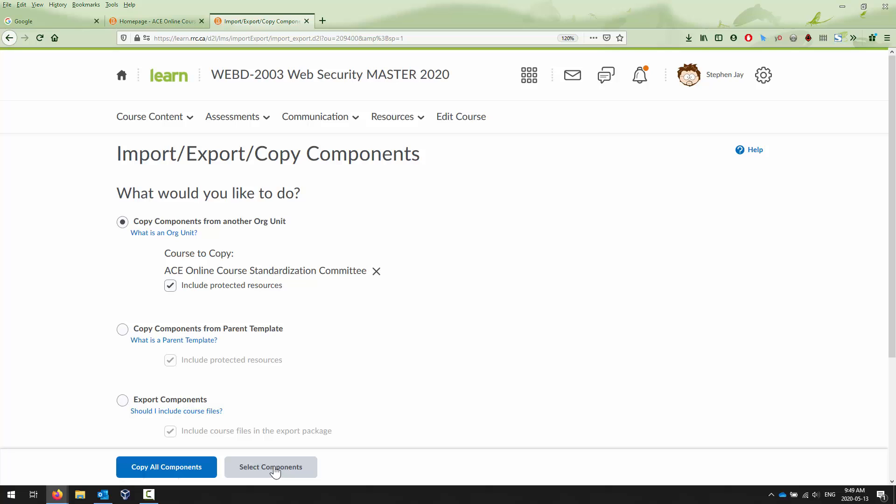
pyautogui.click(163, 468)
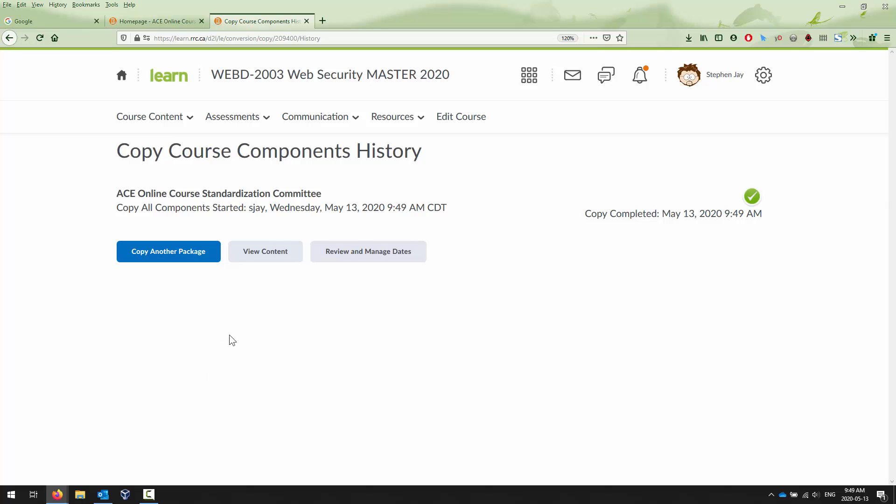
# Try copying from ACE Online Course Standardization Committee again via Select Components, declining the repeat copy.
pyautogui.click(466, 122)
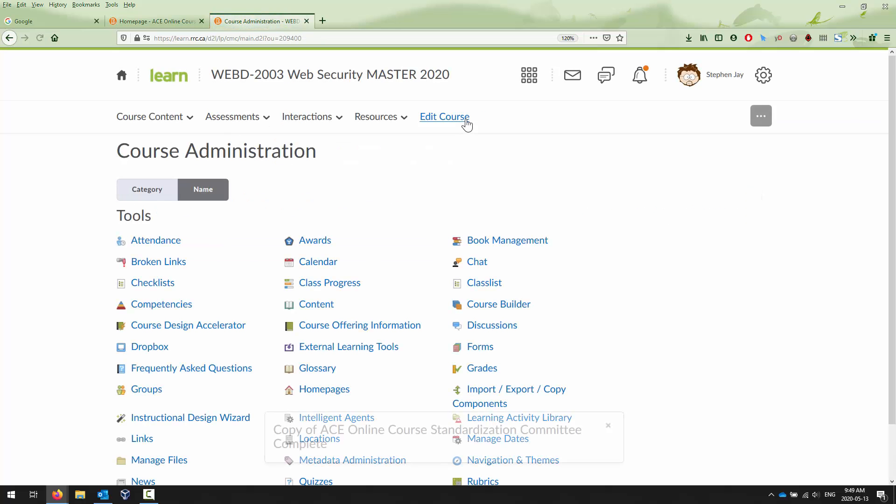
pyautogui.click(508, 394)
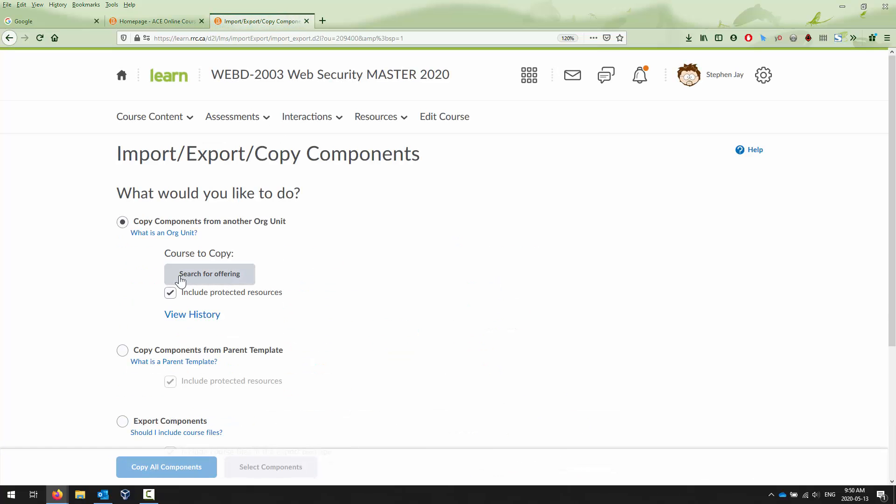
pyautogui.click(213, 276)
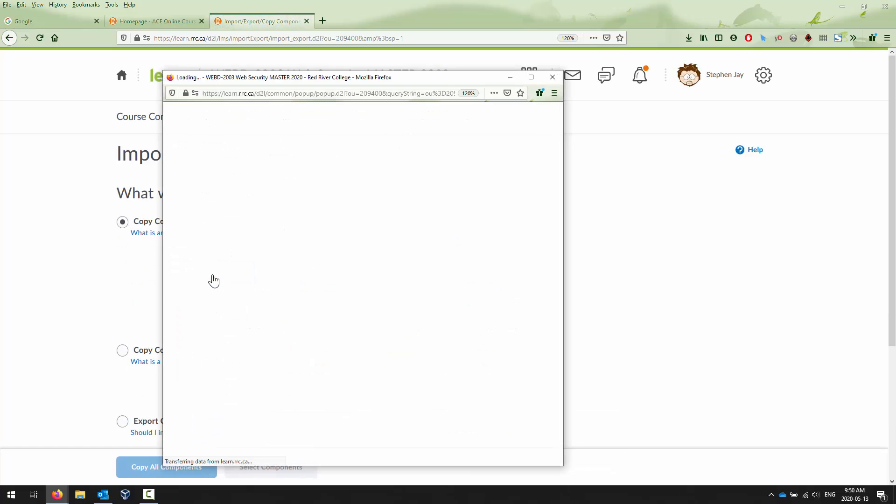
pyautogui.click(231, 145)
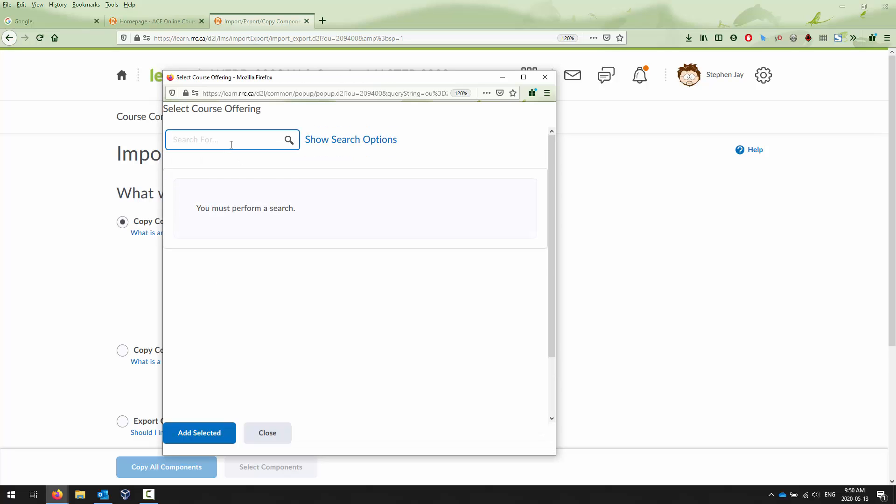
pyautogui.rightClick(231, 140)
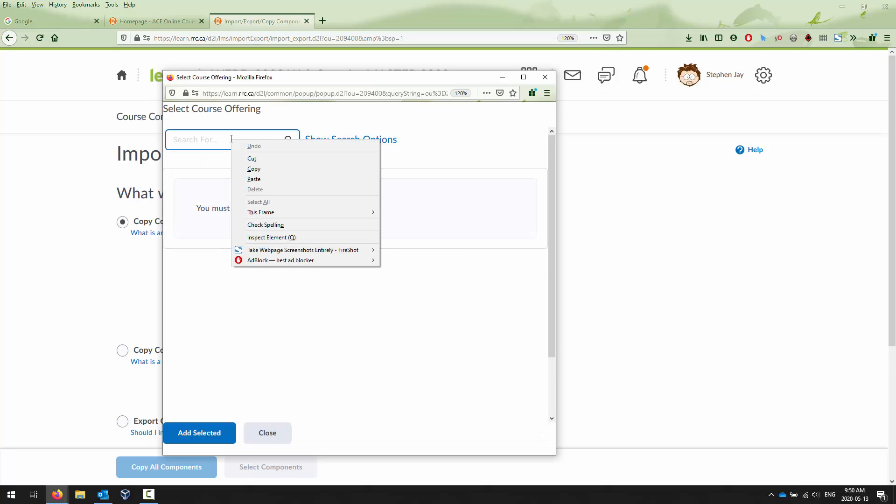
pyautogui.click(256, 176)
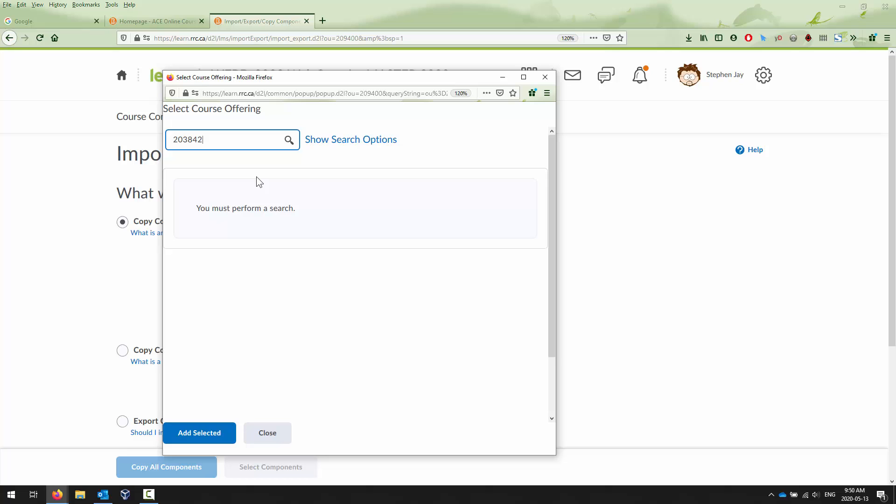
pyautogui.click(289, 144)
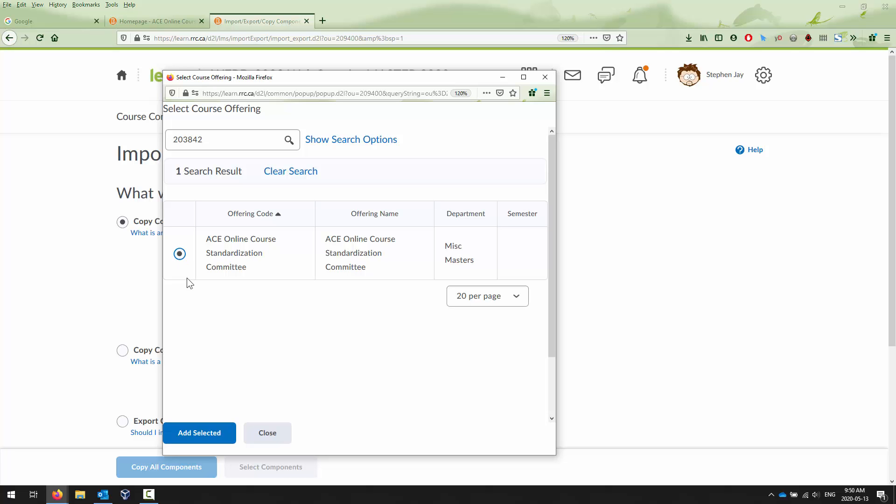
pyautogui.click(214, 423)
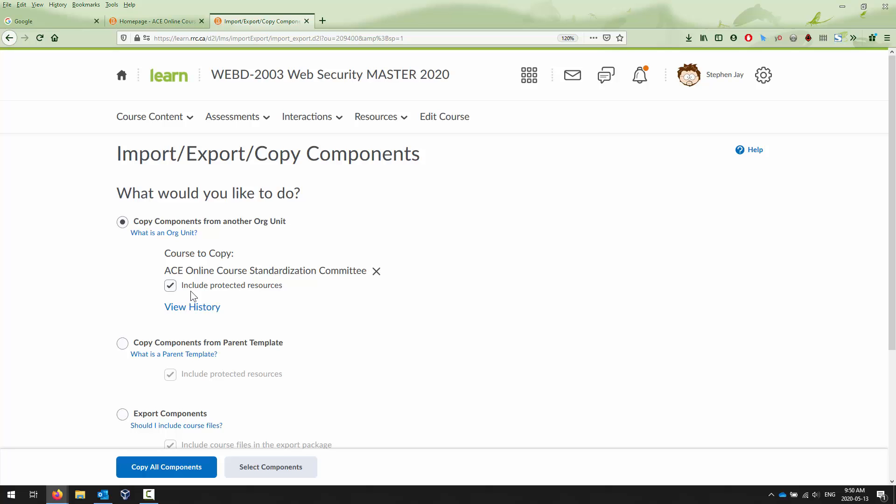
pyautogui.click(273, 469)
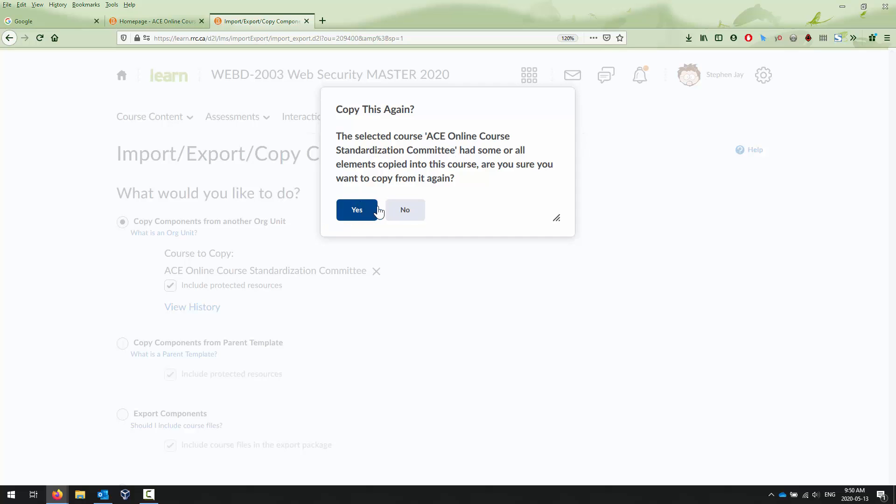
pyautogui.click(413, 218)
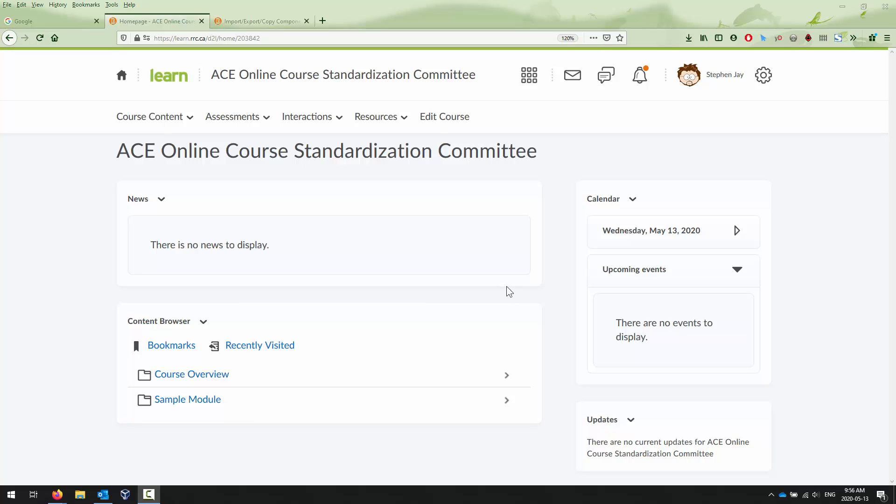
# Browse the Course Overview folder in the ACE course homepage's content browser.
pyautogui.click(186, 376)
pyautogui.scroll(-2, 247, 335)
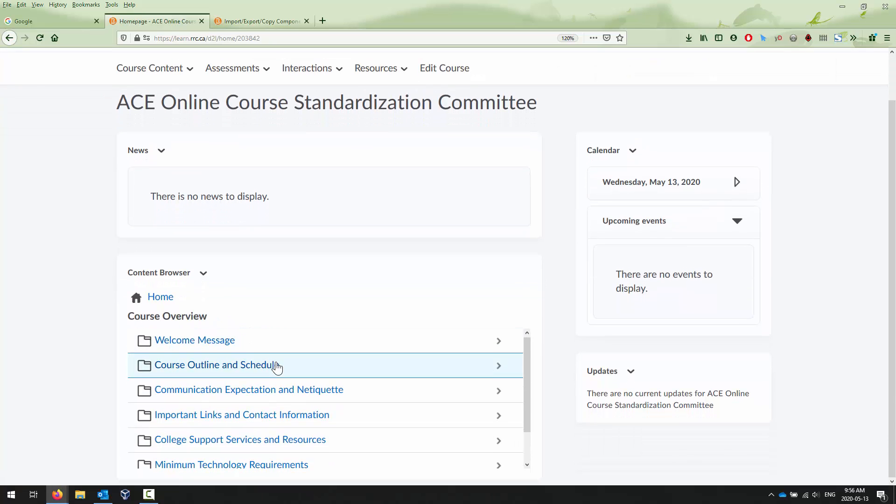
pyautogui.scroll(-1, 274, 367)
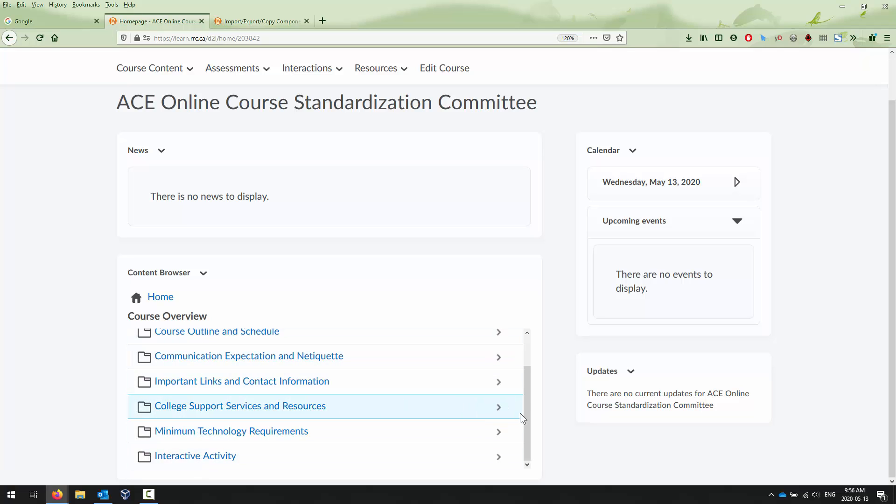
pyautogui.scroll(2, 528, 344)
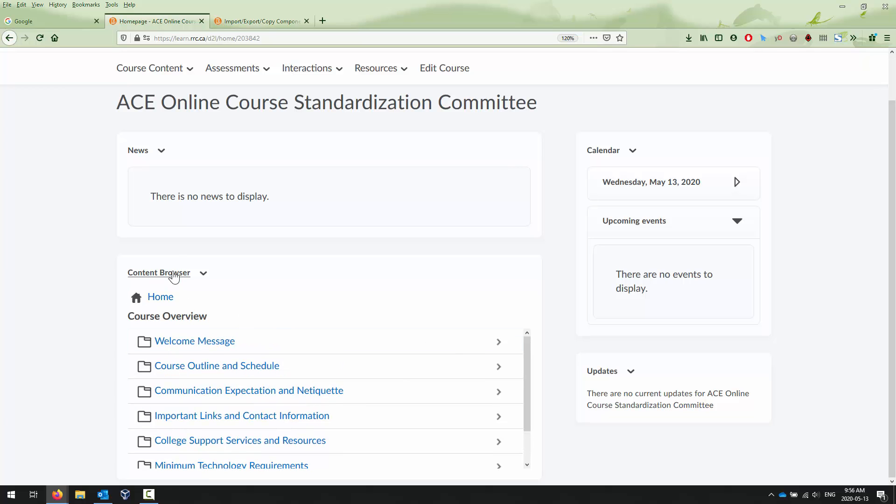
# Open the ACE course's Content area and view the Sample Module.
pyautogui.click(164, 73)
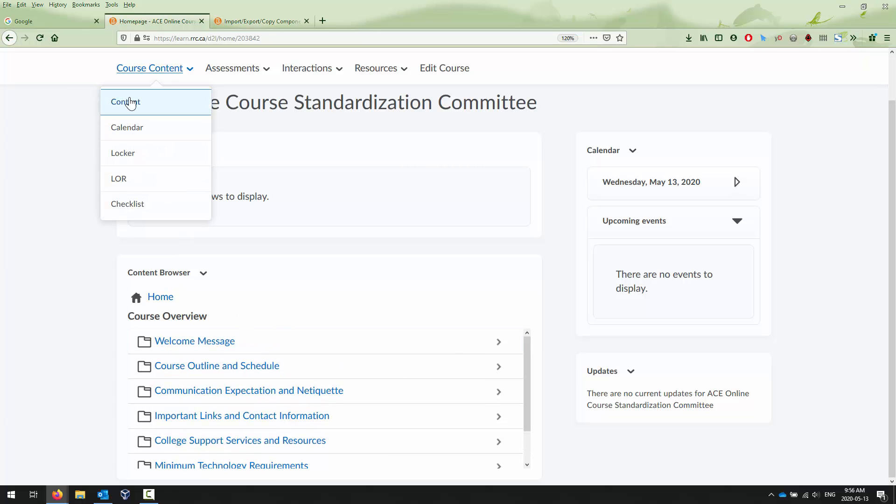
pyautogui.click(125, 96)
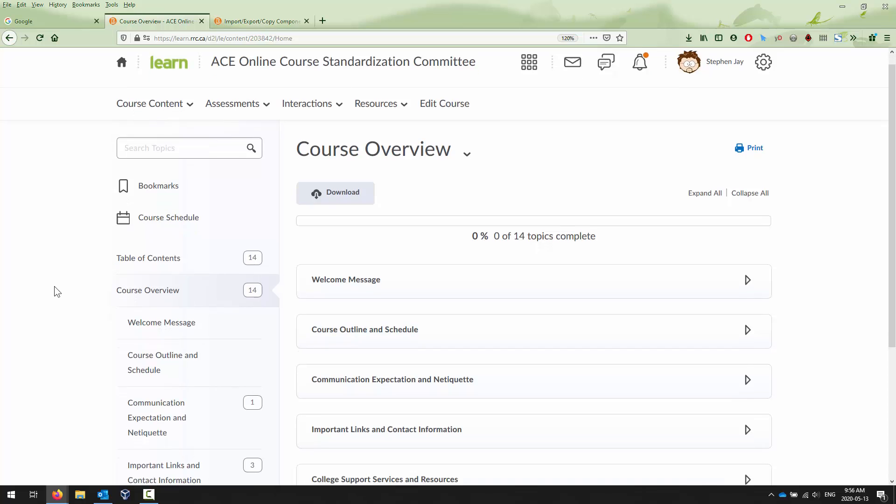
pyautogui.scroll(-3, 56, 282)
pyautogui.scroll(-1, 132, 240)
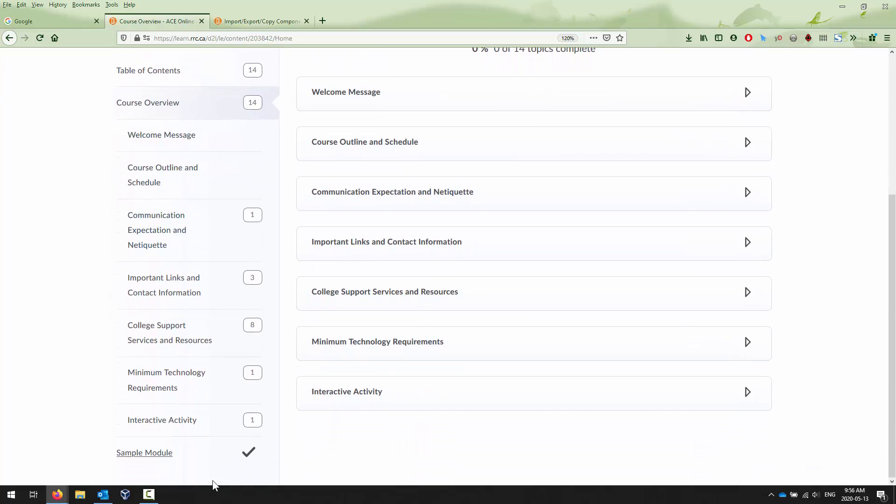
pyautogui.click(138, 457)
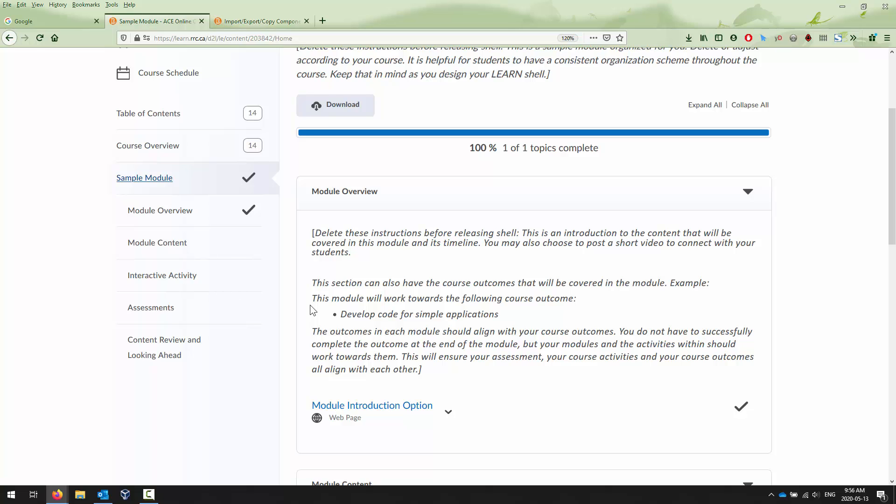
pyautogui.scroll(3, 252, 327)
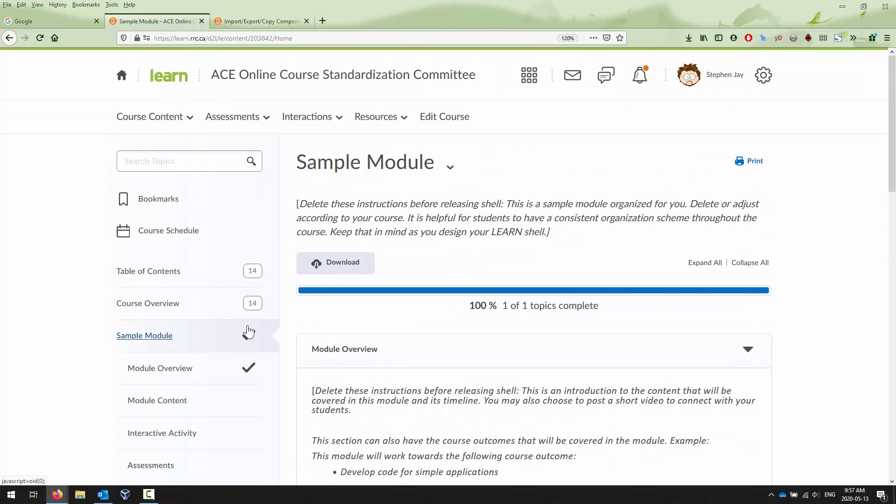
pyautogui.click(530, 86)
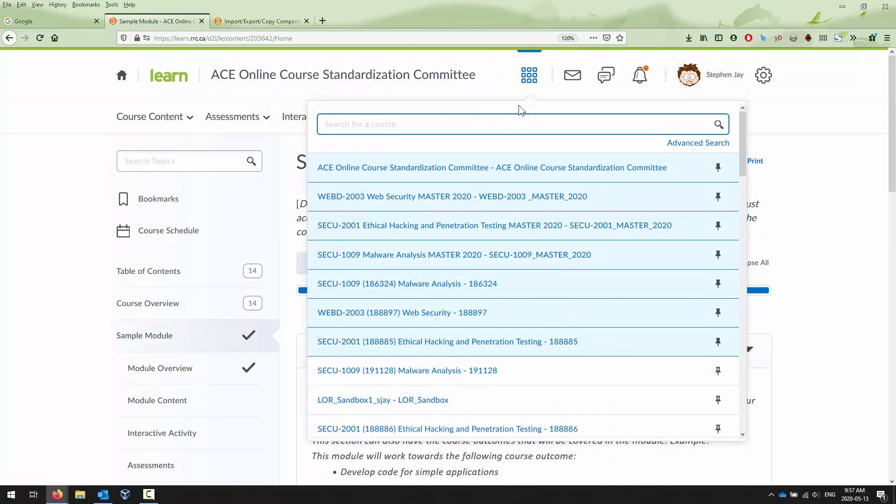
pyautogui.rightClick(420, 314)
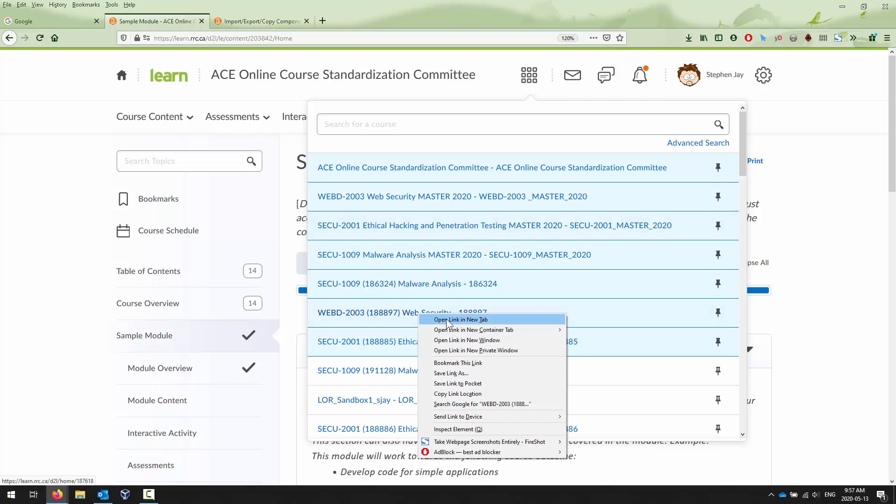
pyautogui.click(461, 320)
pyautogui.click(259, 21)
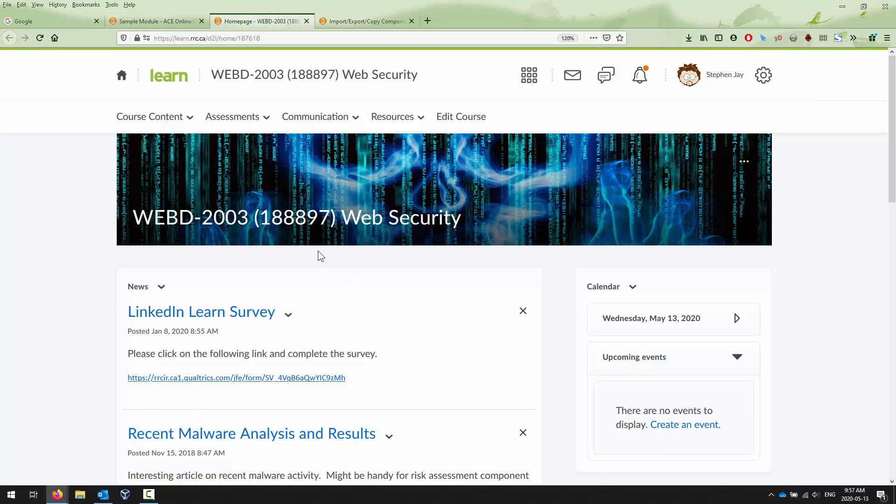
pyautogui.click(155, 22)
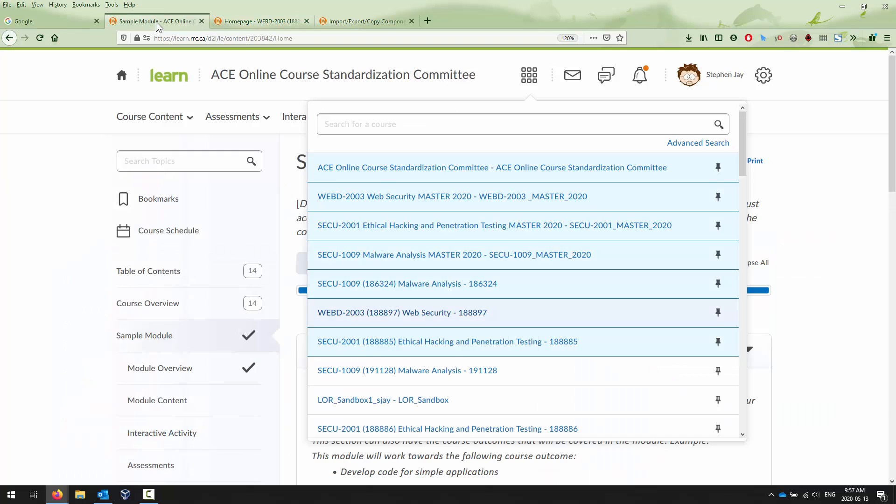
pyautogui.click(811, 125)
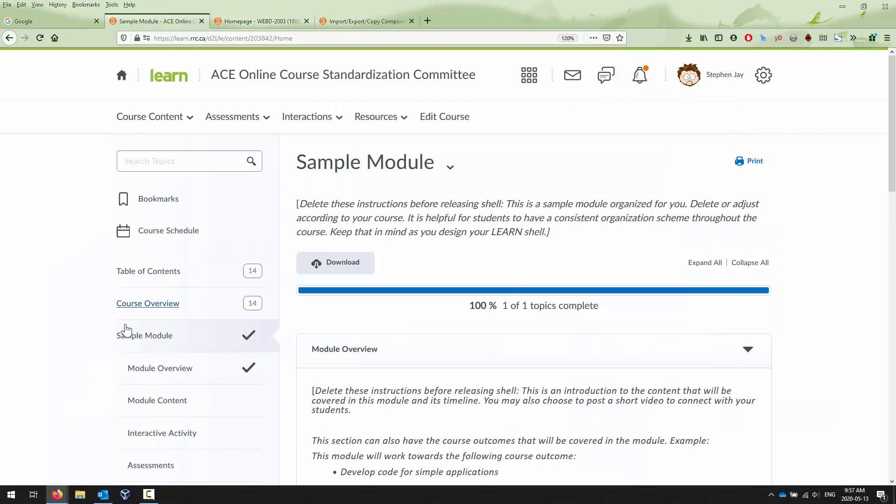
# Open the ACE course's Course Overview module and look through its topics.
pyautogui.click(168, 305)
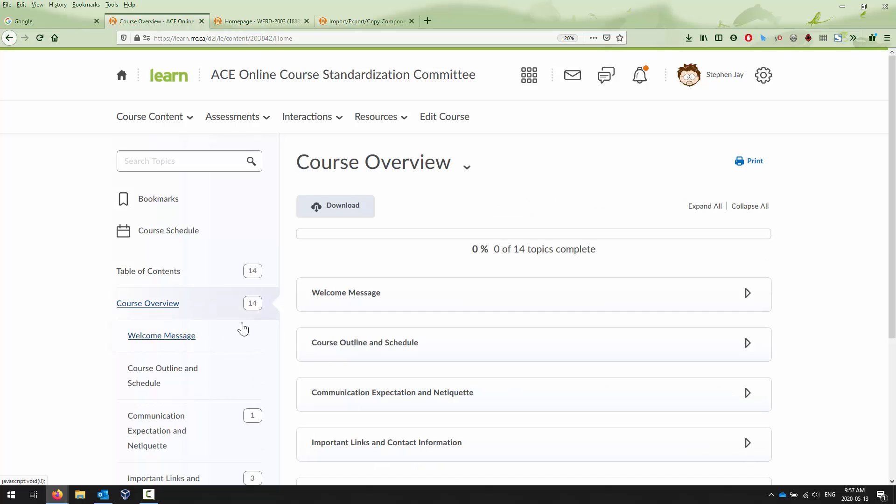
pyautogui.scroll(-4, 243, 326)
pyautogui.scroll(4, 243, 328)
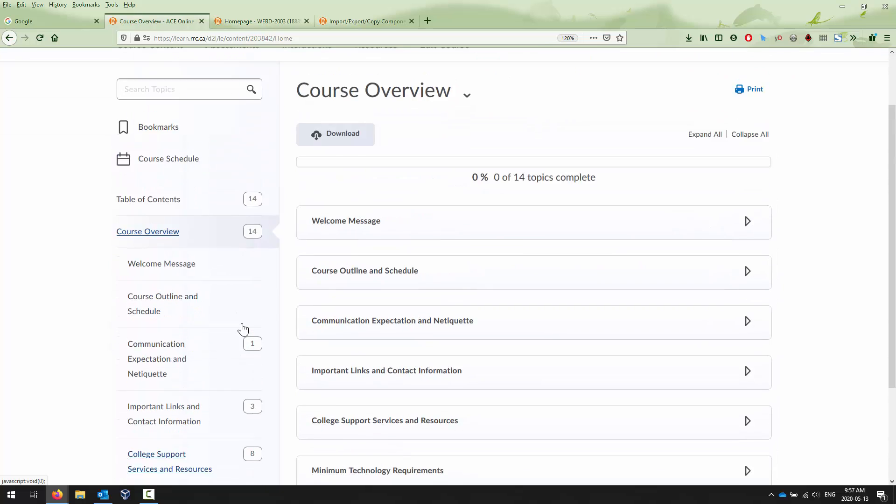
pyautogui.click(252, 22)
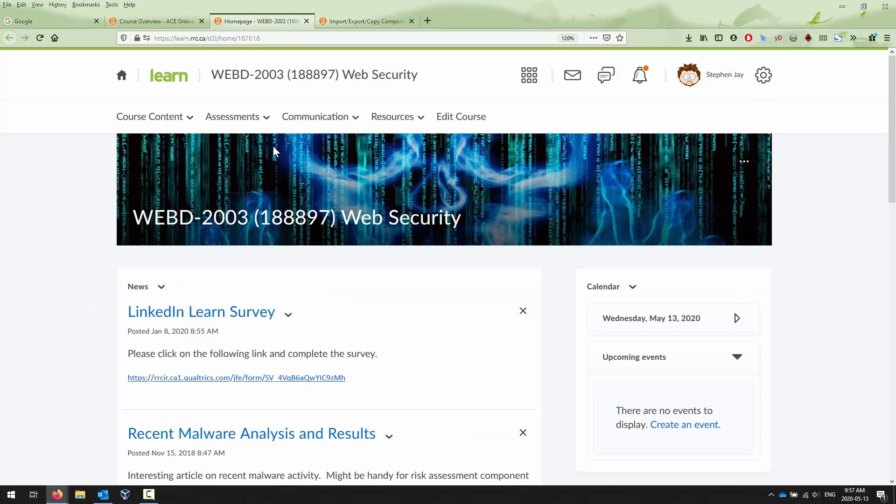
pyautogui.click(475, 120)
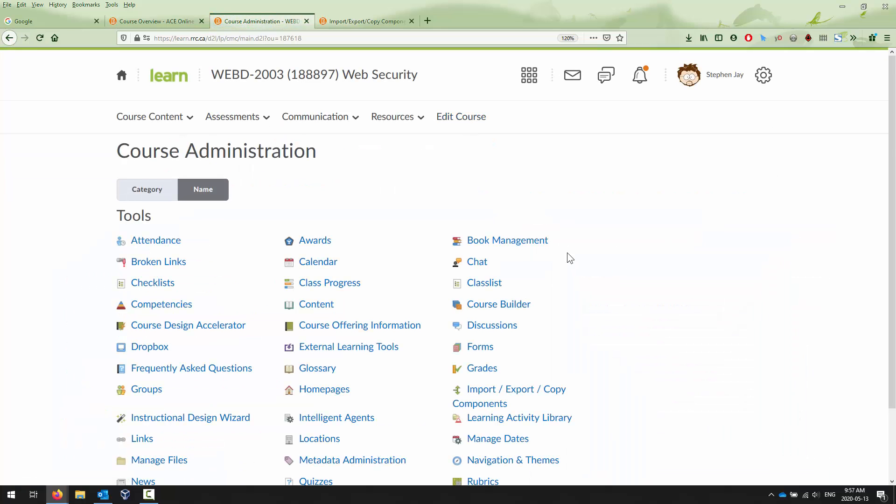
pyautogui.click(497, 396)
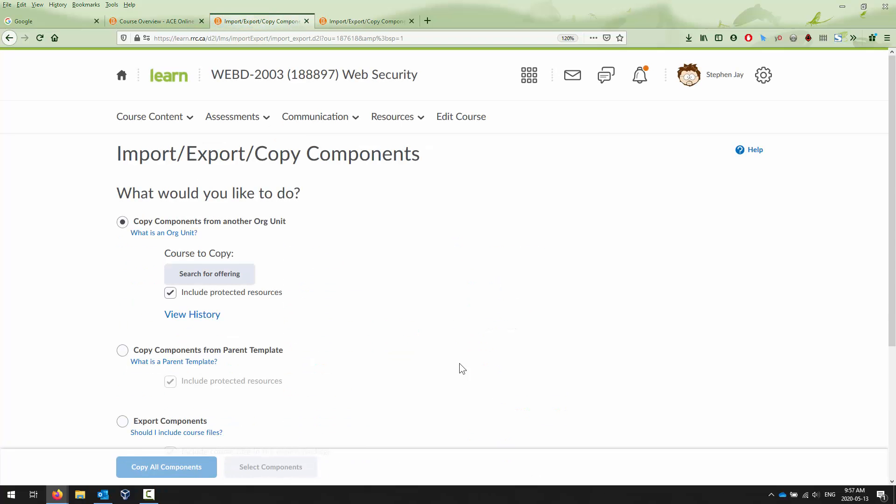
pyautogui.click(213, 275)
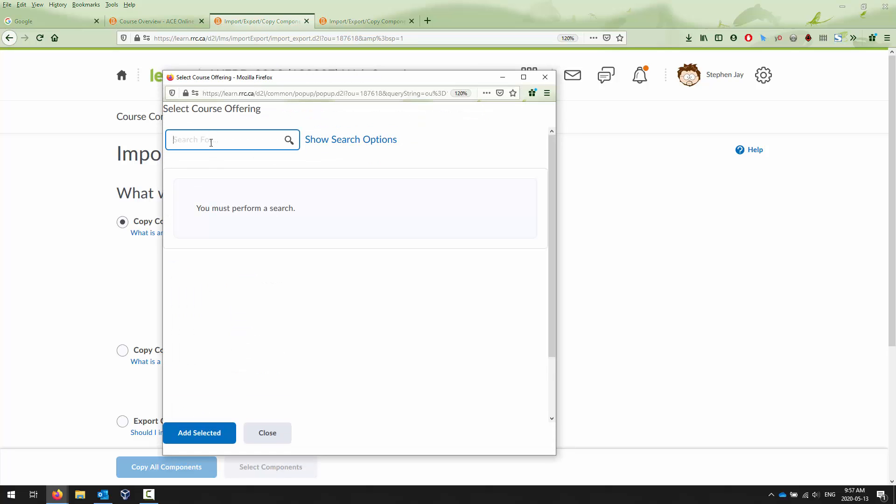
pyautogui.rightClick(211, 143)
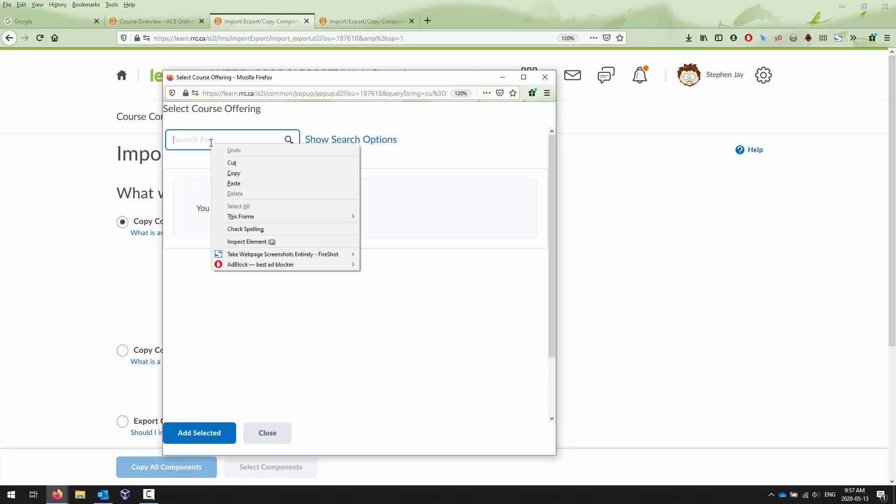
pyautogui.click(245, 182)
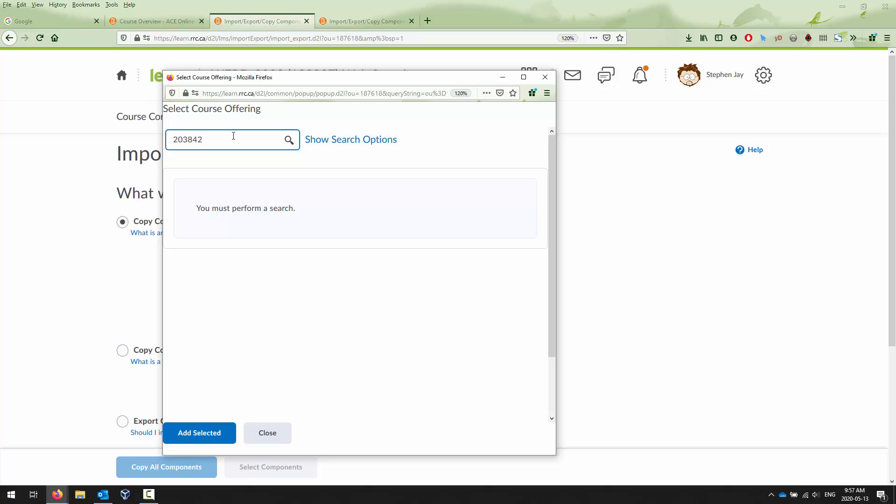
pyautogui.click(151, 21)
pyautogui.click(152, 20)
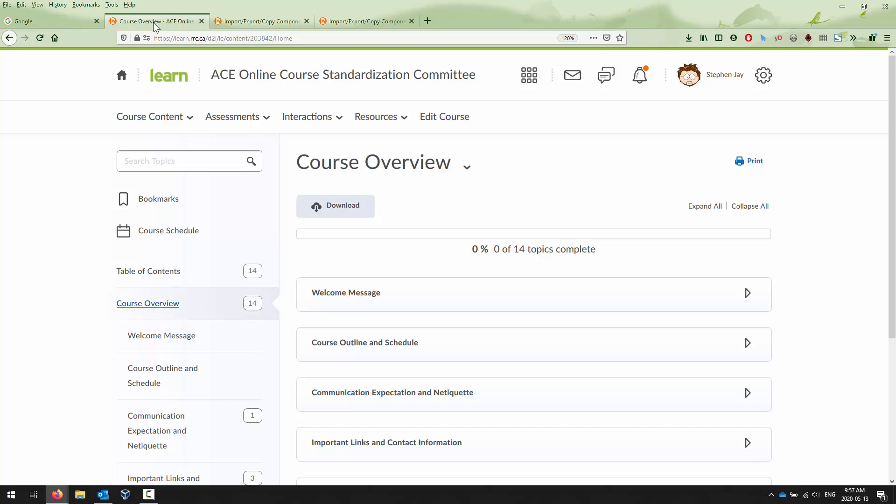
# Copy the ID 203842 from the ACE course's URL, search offerings for it and select the result.
pyautogui.doubleClick(265, 38)
pyautogui.hotkey('ctrl', 'c')
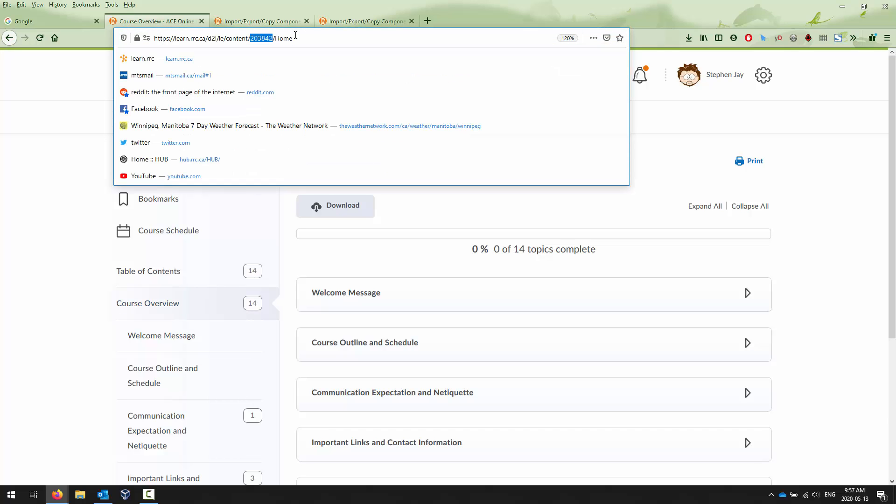
pyautogui.click(276, 20)
pyautogui.click(227, 277)
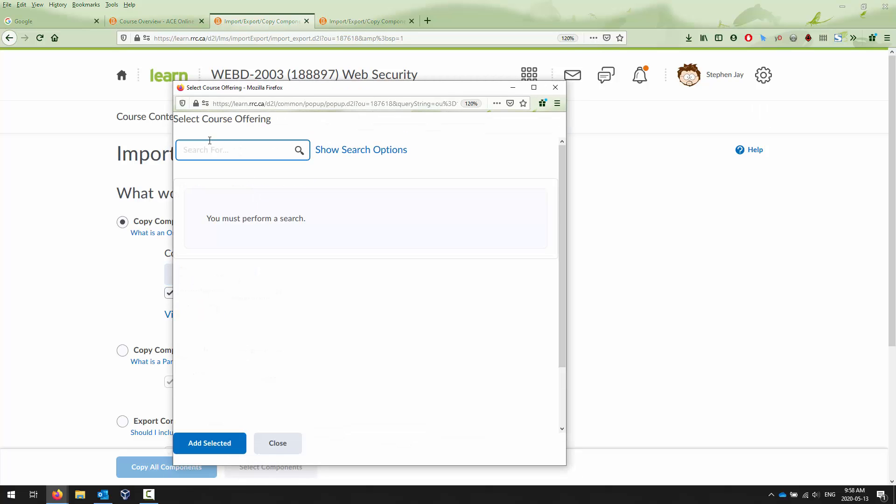
pyautogui.rightClick(208, 146)
pyautogui.click(266, 187)
pyautogui.click(299, 150)
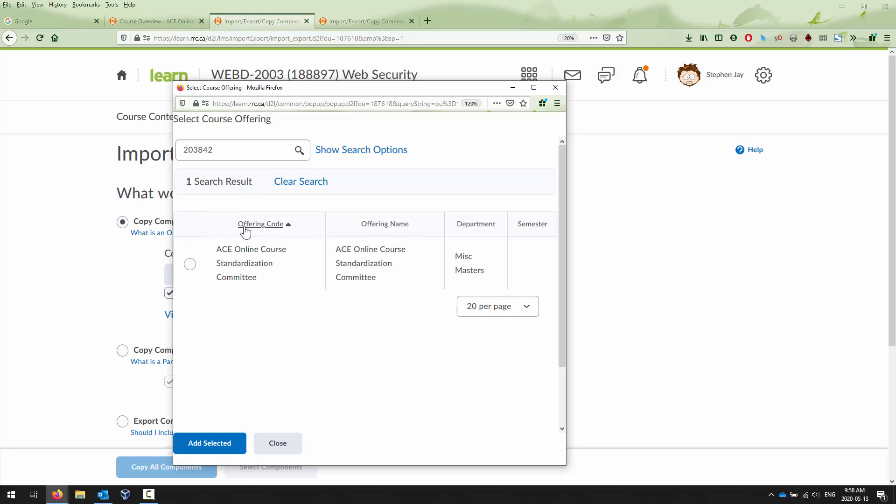
pyautogui.click(190, 264)
pyautogui.click(286, 447)
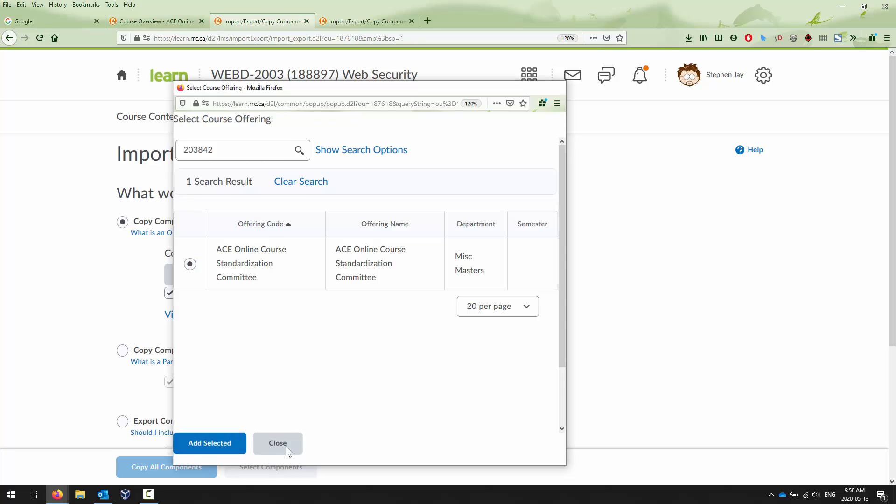
# Search offerings for 203842 again and add ACE Online Course Standardization Committee as the course to copy.
pyautogui.click(206, 274)
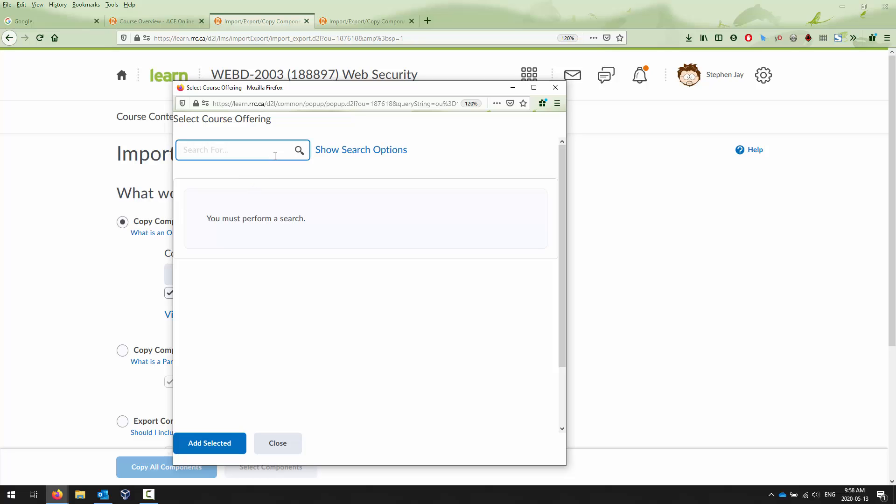
pyautogui.rightClick(280, 151)
pyautogui.click(296, 191)
pyautogui.click(297, 151)
pyautogui.click(191, 265)
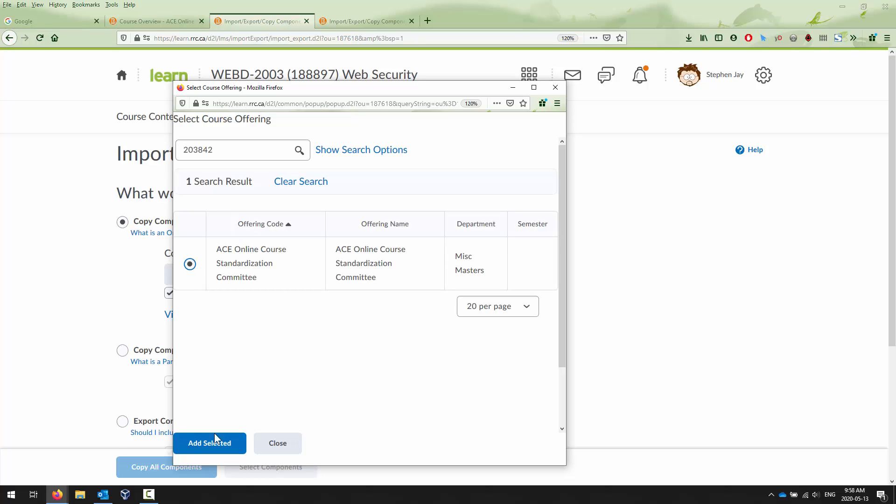
pyautogui.click(211, 443)
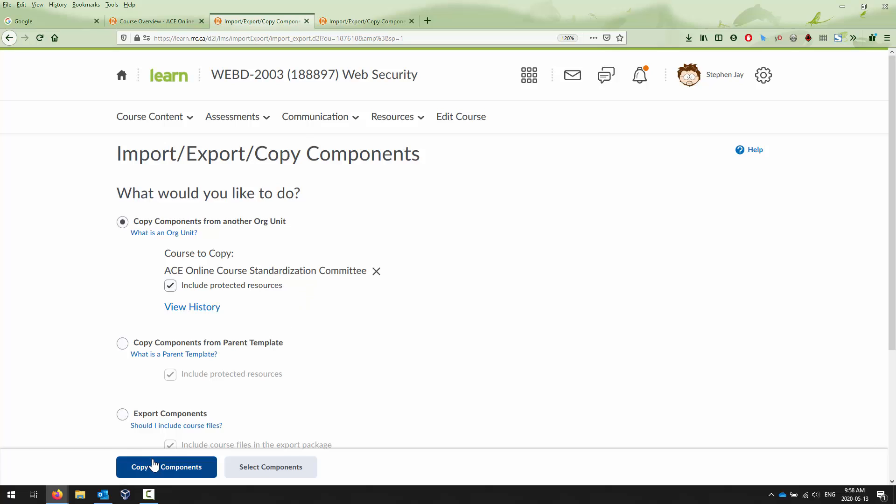
# Choose to select components, tick Content with individual items to copy, and continue.
pyautogui.click(283, 468)
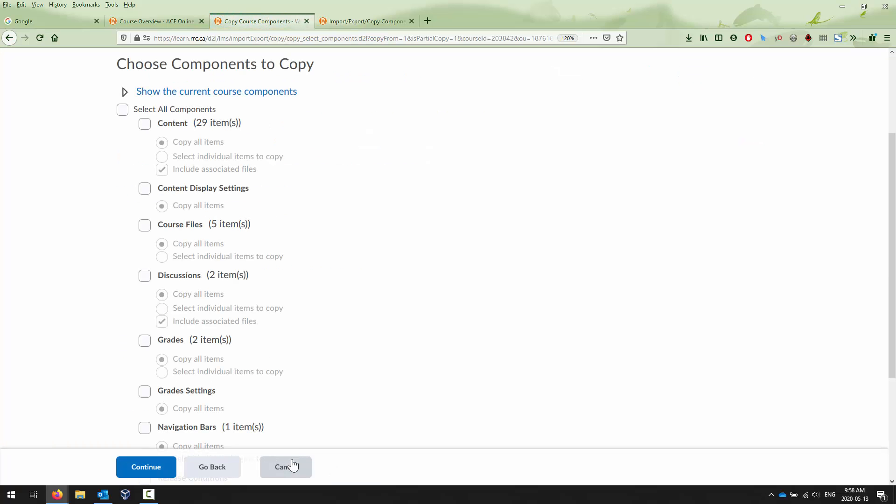
pyautogui.click(145, 124)
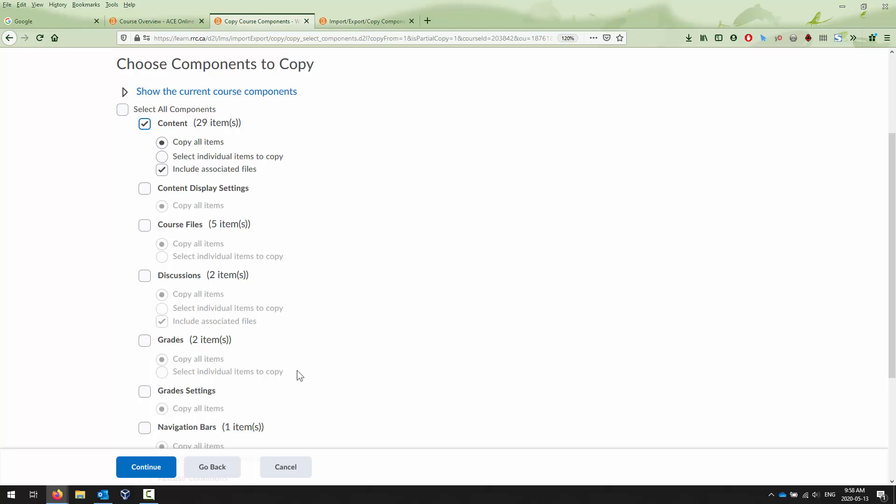
pyautogui.scroll(-5, 300, 374)
pyautogui.scroll(-2, 180, 376)
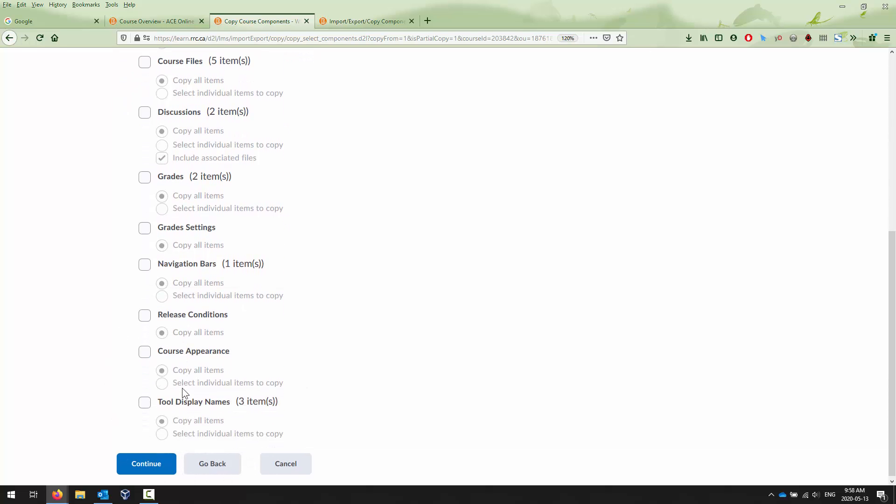
pyautogui.scroll(7, 174, 400)
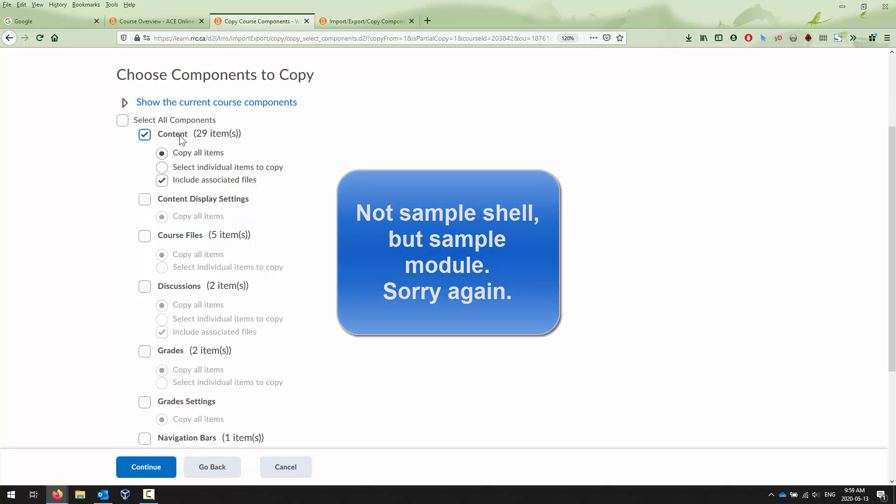
pyautogui.click(166, 169)
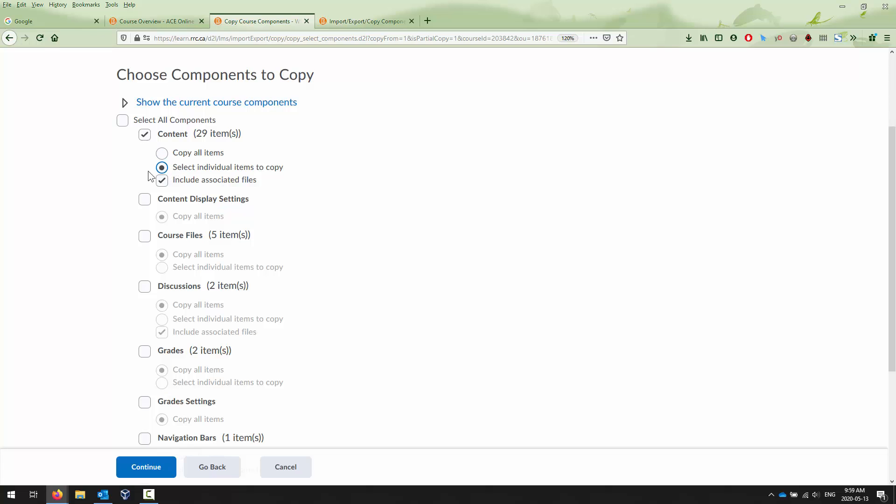
pyautogui.click(144, 135)
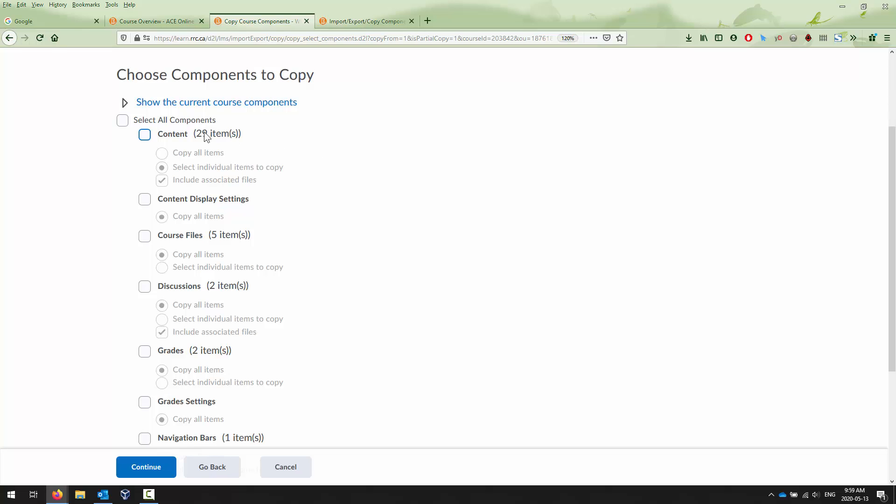
pyautogui.click(145, 135)
pyautogui.click(164, 154)
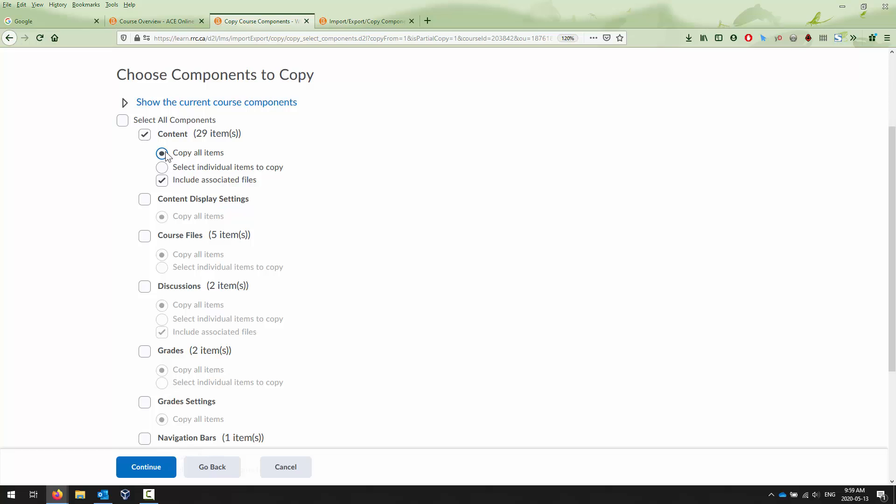
pyautogui.click(252, 168)
pyautogui.click(150, 464)
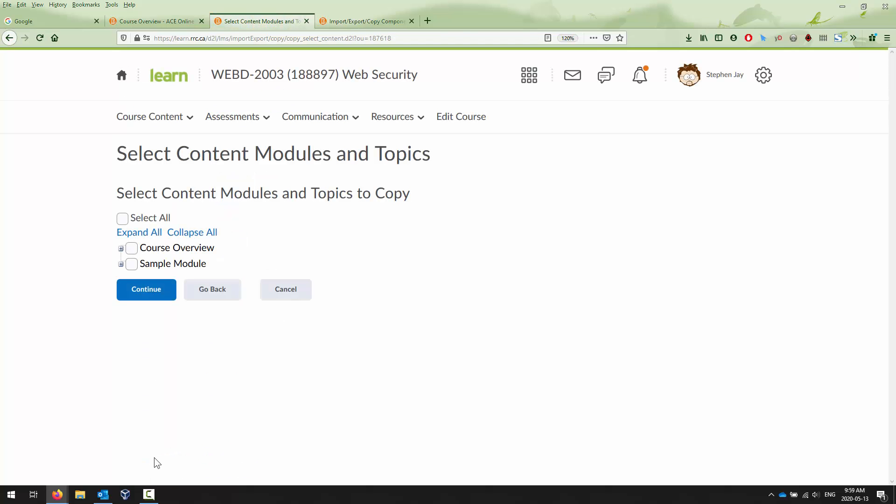
# Select the whole Course Overview module and its topics for copying, then continue.
pyautogui.click(120, 249)
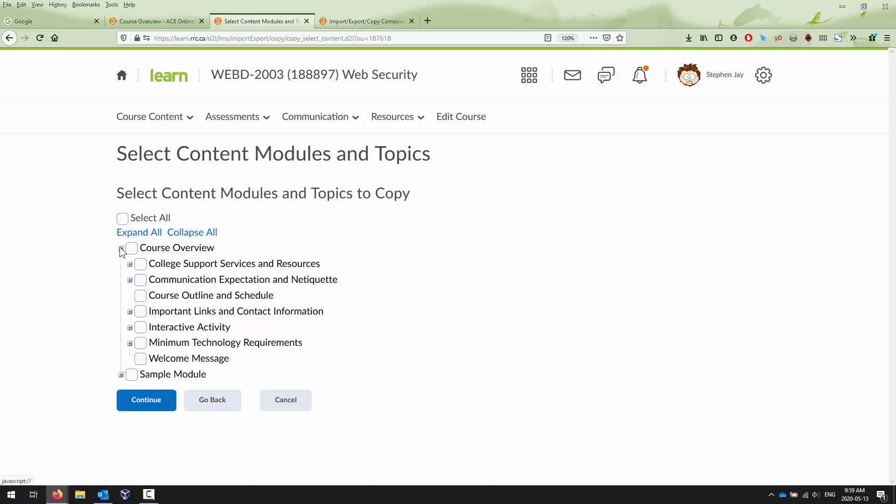
pyautogui.click(121, 374)
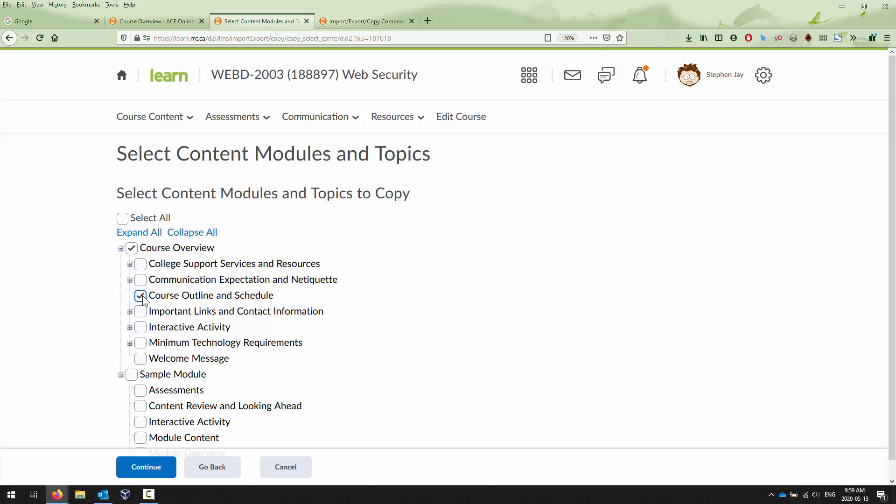
pyautogui.click(134, 248)
pyautogui.click(134, 248)
pyautogui.scroll(-1, 217, 347)
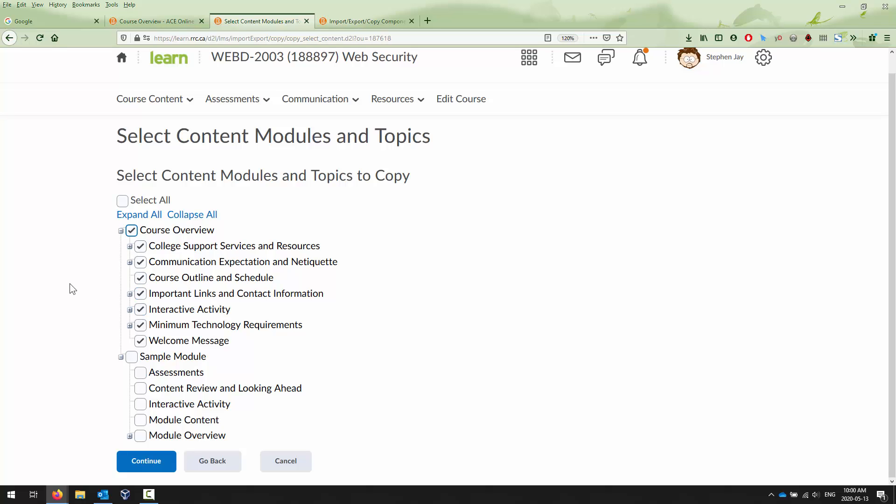
pyautogui.click(155, 465)
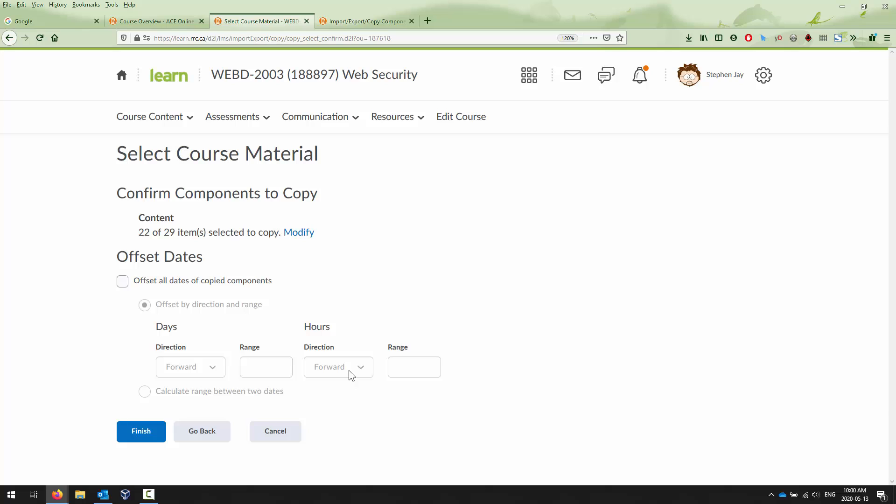
# Finish copying the selected components into the WEBD-2003 course.
pyautogui.click(145, 432)
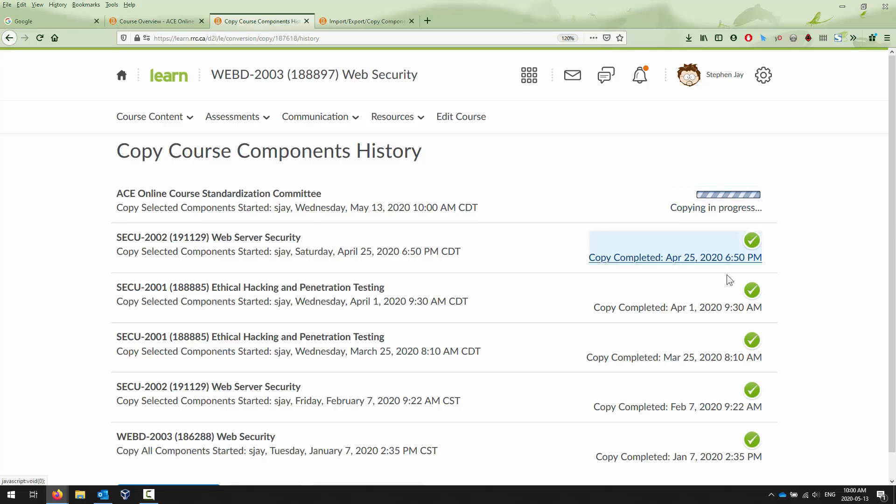
pyautogui.scroll(-1, 747, 342)
pyautogui.scroll(1, 751, 324)
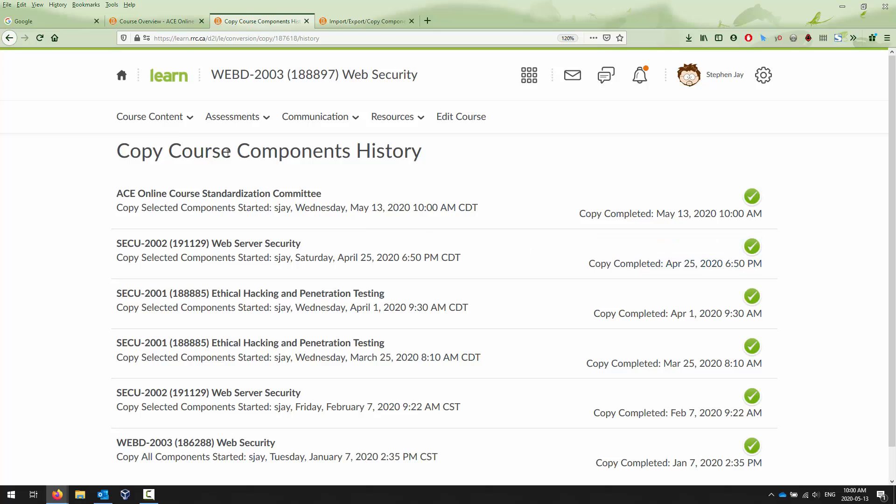
# Open the WEBD-2003 course content and go to its Table of Contents.
pyautogui.click(136, 119)
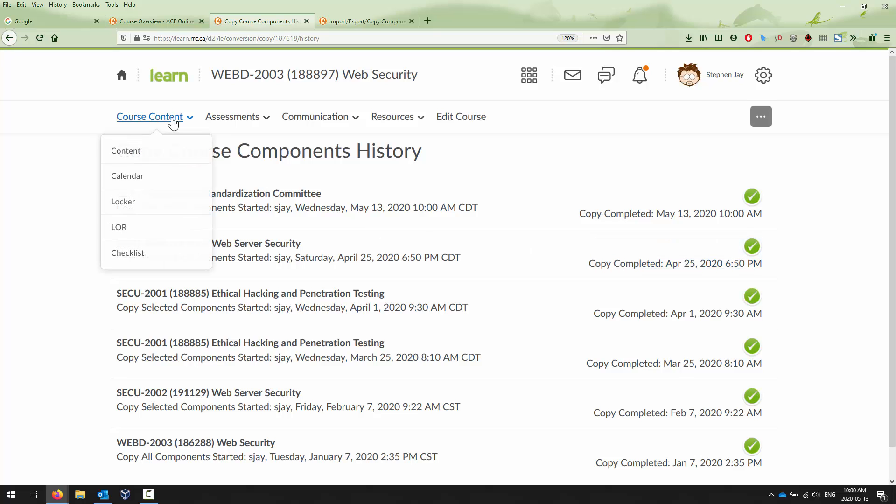
pyautogui.click(154, 156)
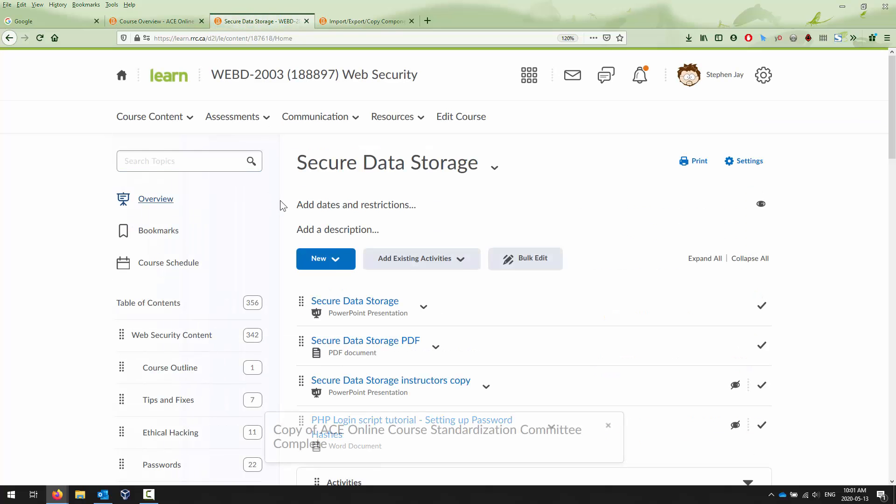
pyautogui.scroll(-1, 216, 341)
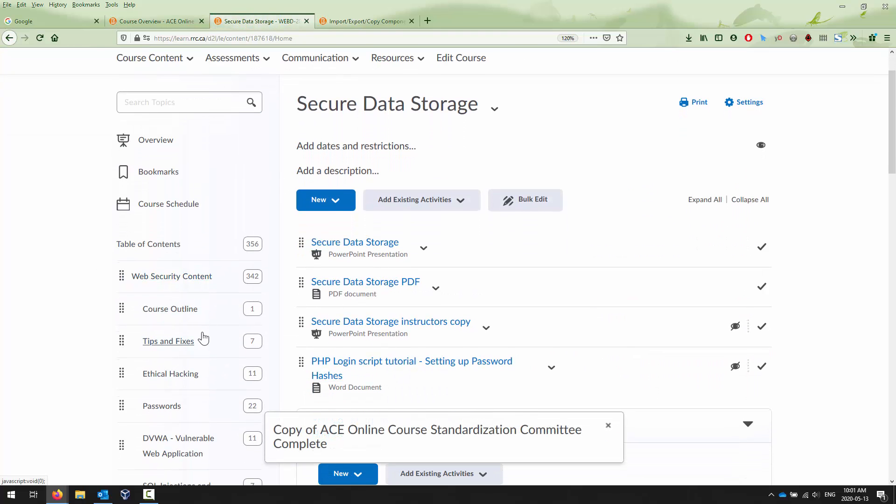
pyautogui.click(184, 315)
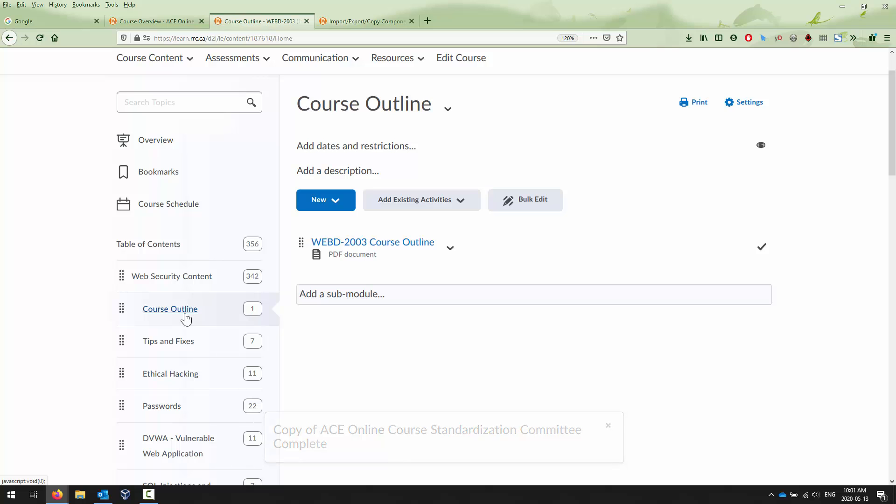
pyautogui.click(152, 250)
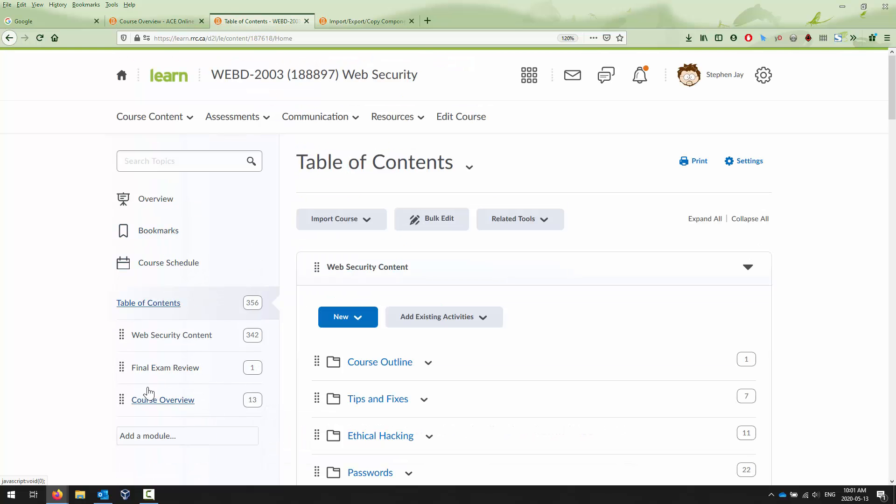
# Open the copied Course Overview module and scroll through its sub-modules and topics.
pyautogui.click(185, 401)
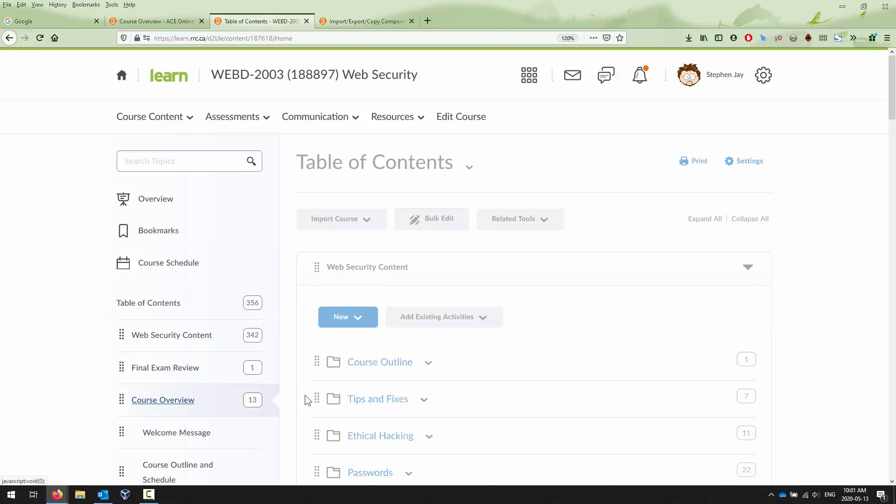
pyautogui.scroll(-4, 486, 322)
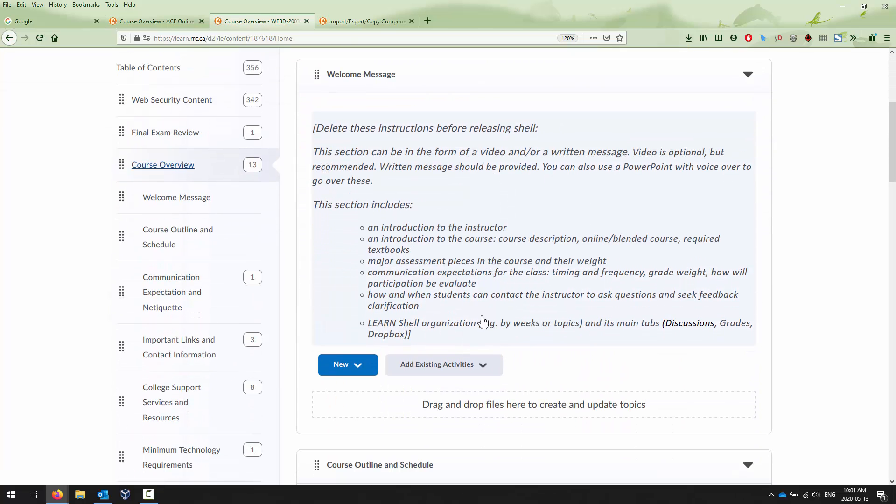
pyautogui.scroll(-4, 502, 203)
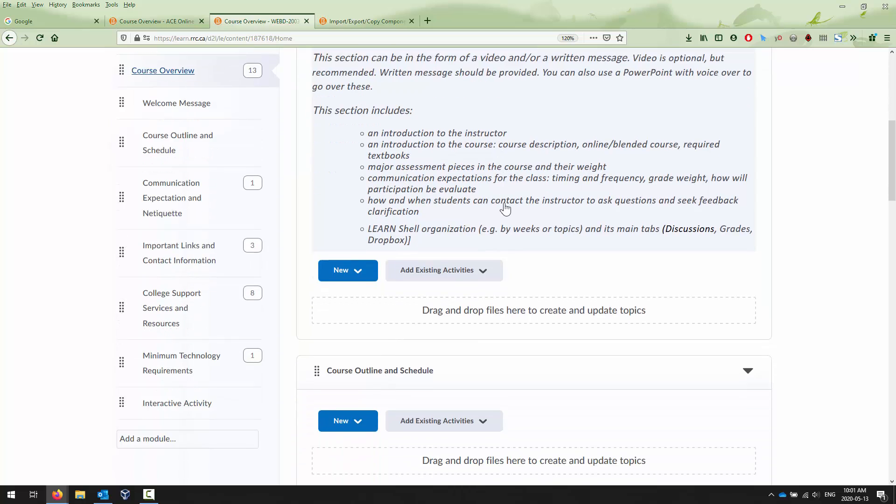
pyautogui.scroll(-18, 507, 215)
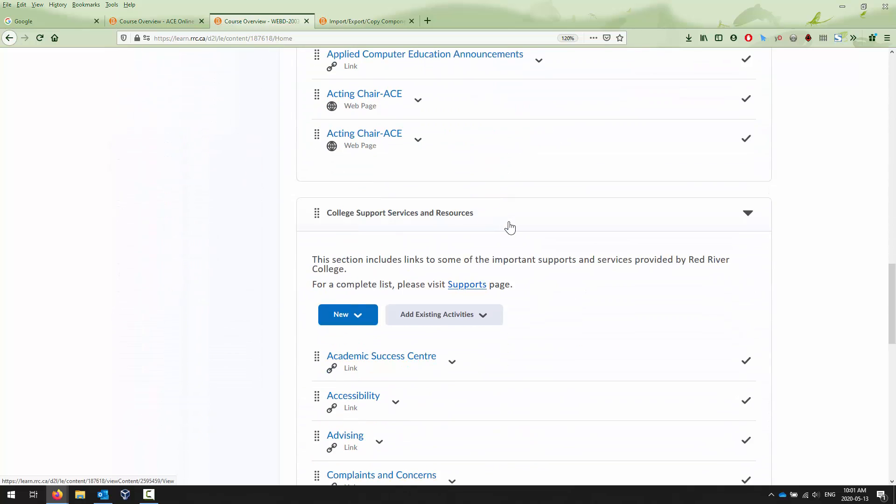
pyautogui.scroll(-12, 510, 225)
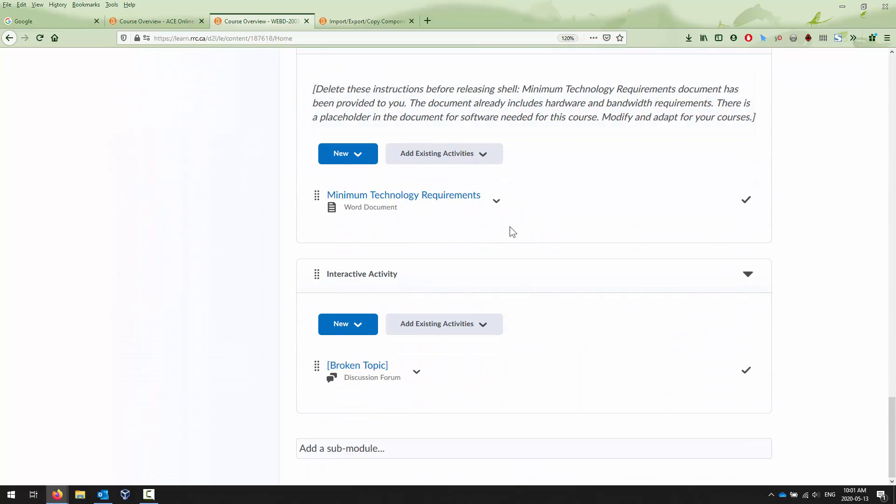
pyautogui.scroll(4, 510, 228)
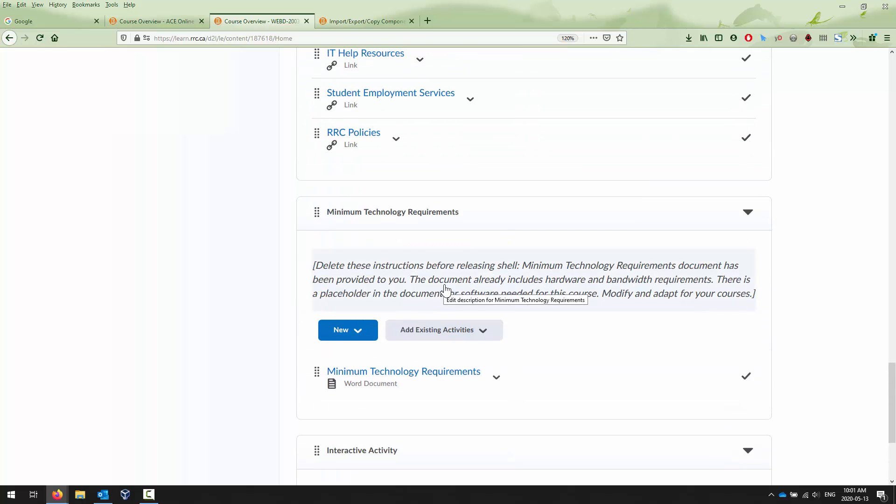
pyautogui.scroll(12, 445, 289)
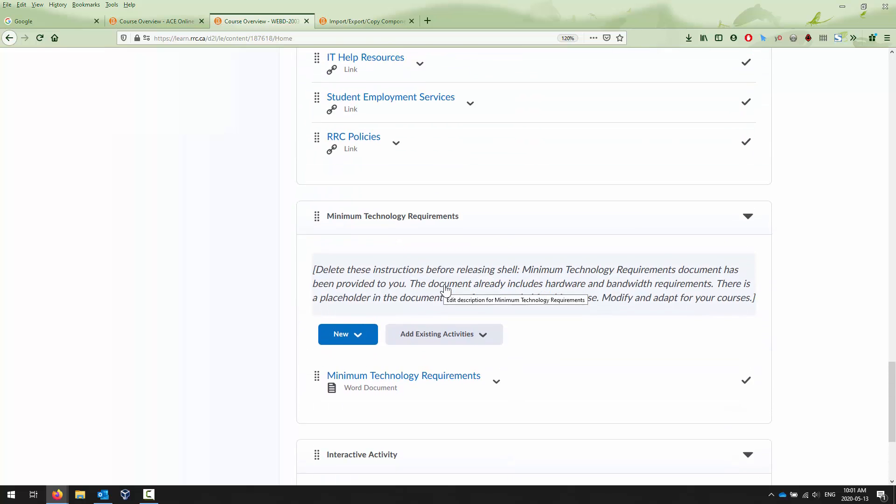
pyautogui.scroll(12, 469, 243)
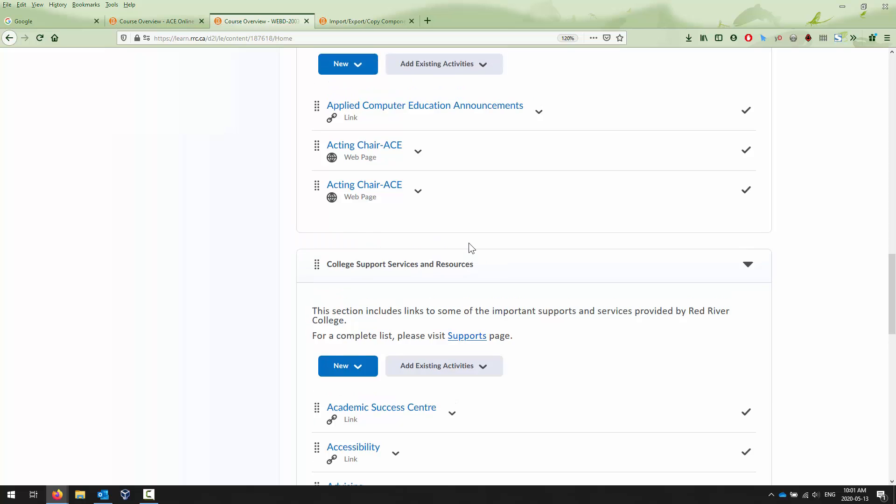
pyautogui.scroll(6, 467, 224)
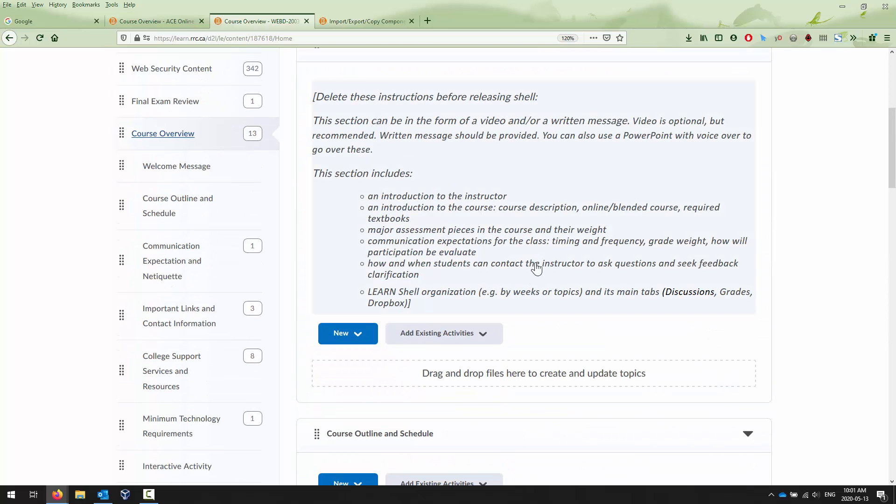
pyautogui.scroll(4, 527, 280)
pyautogui.scroll(-2, 526, 282)
pyautogui.scroll(-8, 526, 284)
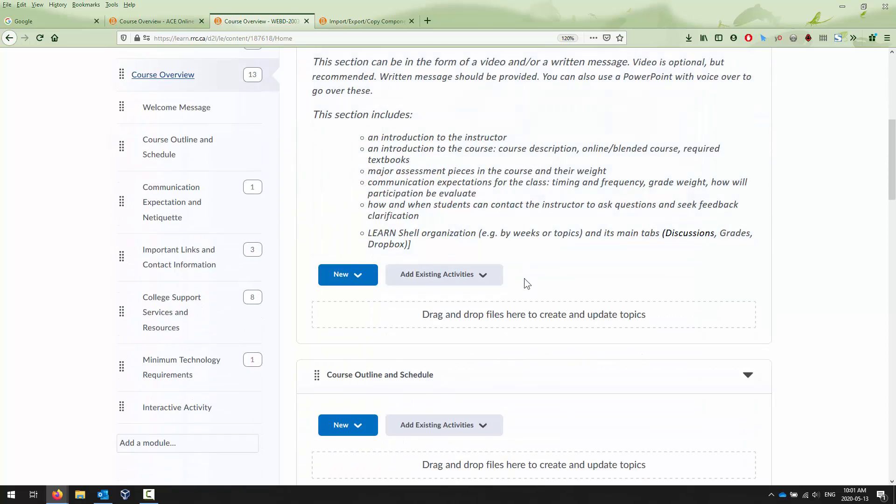
pyautogui.scroll(4, 526, 284)
pyautogui.scroll(3, 525, 279)
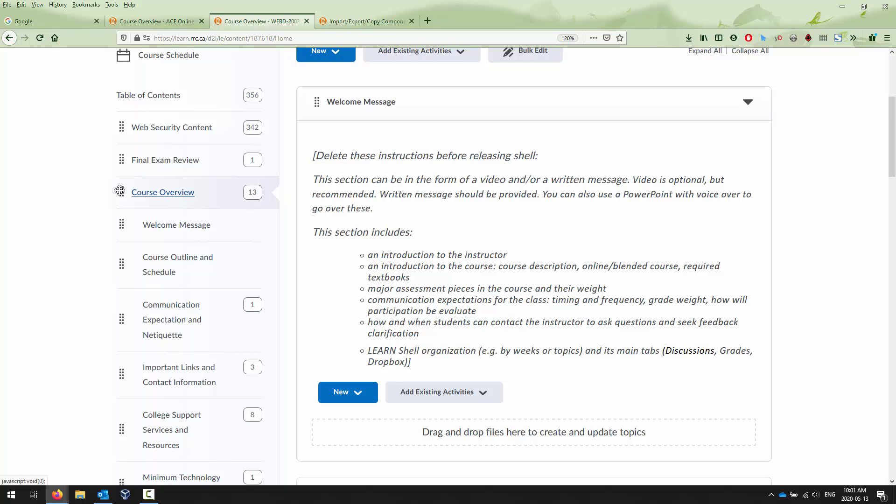
# Move the Course Overview module to the top of the table of contents, above Web Security Content.
pyautogui.moveTo(121, 177); pyautogui.dragTo(122, 114)
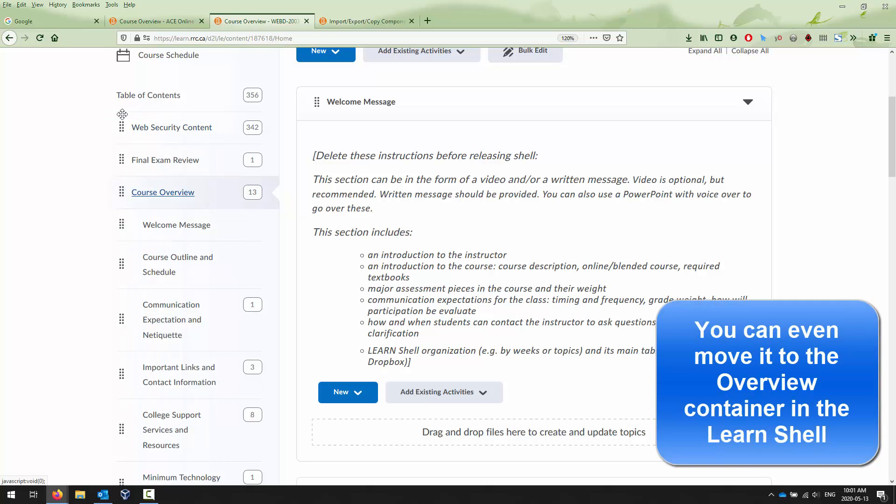
pyautogui.scroll(4, 188, 246)
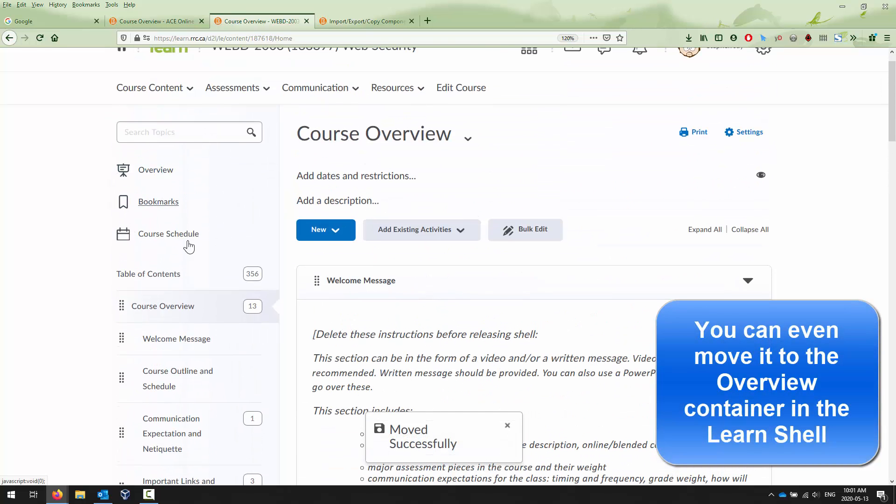
# Return to the Table of Contents, collapse the modules, and expand Course Overview to review its topics.
pyautogui.click(157, 272)
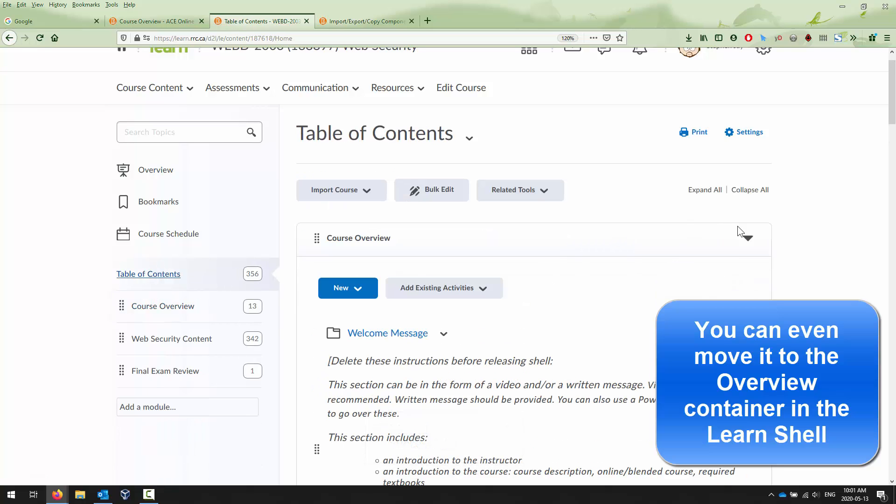
pyautogui.click(748, 238)
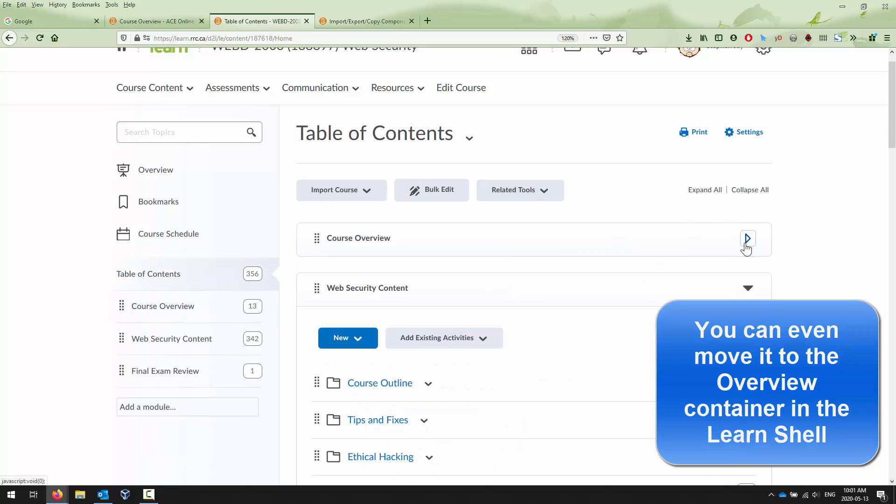
pyautogui.click(749, 289)
pyautogui.click(750, 337)
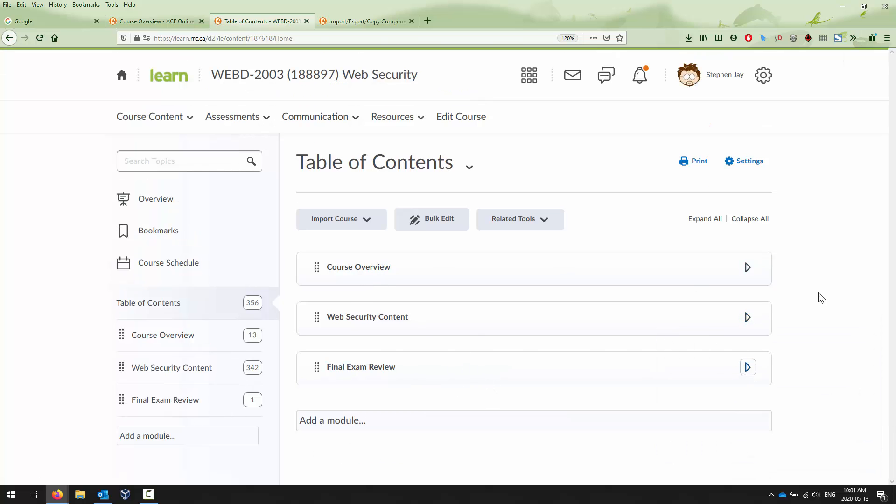
pyautogui.click(749, 268)
pyautogui.scroll(-4, 750, 271)
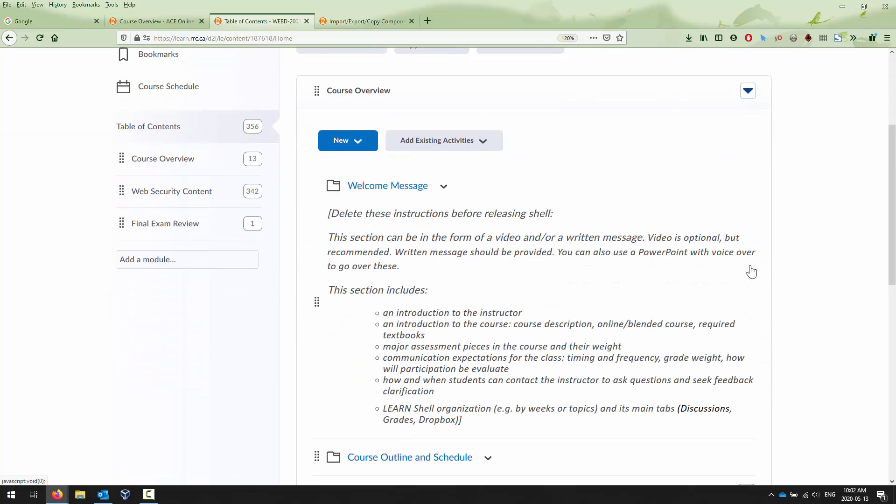
pyautogui.scroll(-8, 751, 271)
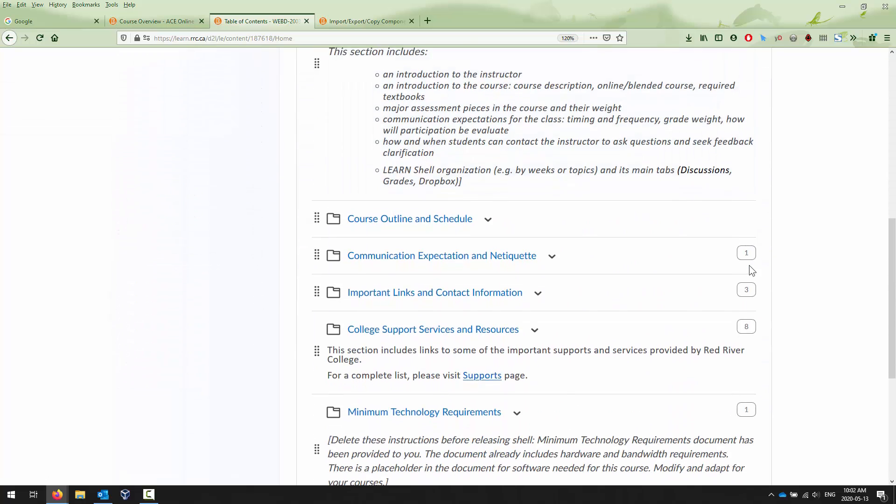
pyautogui.scroll(-3, 749, 265)
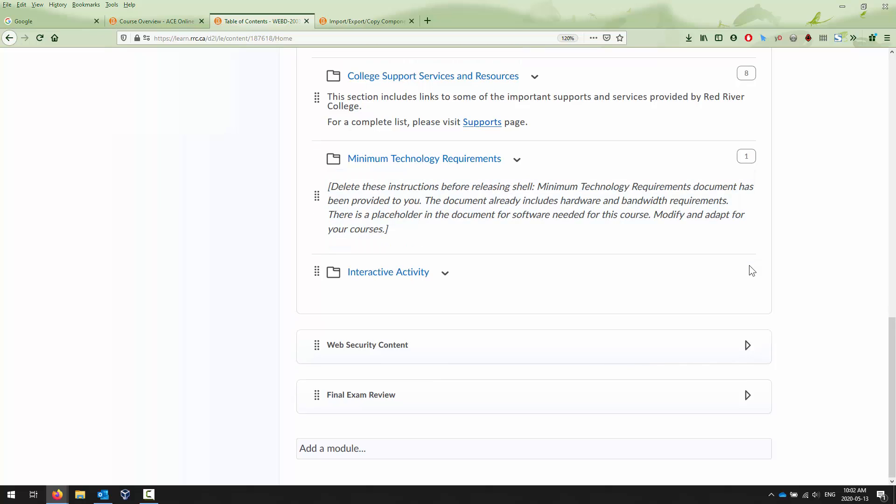